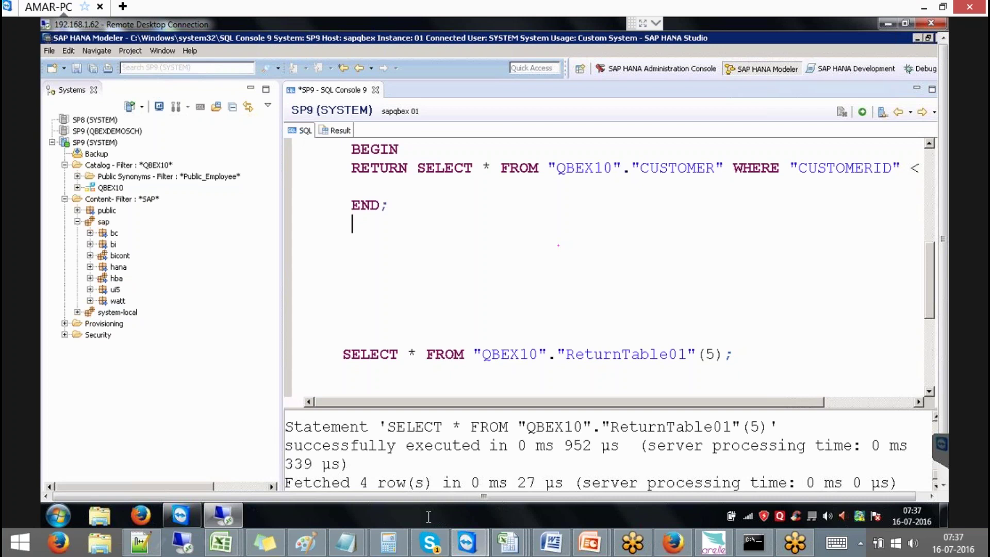
Expand sap > hba > ecc calculation views and open VBUK_COM
left_click(90, 279)
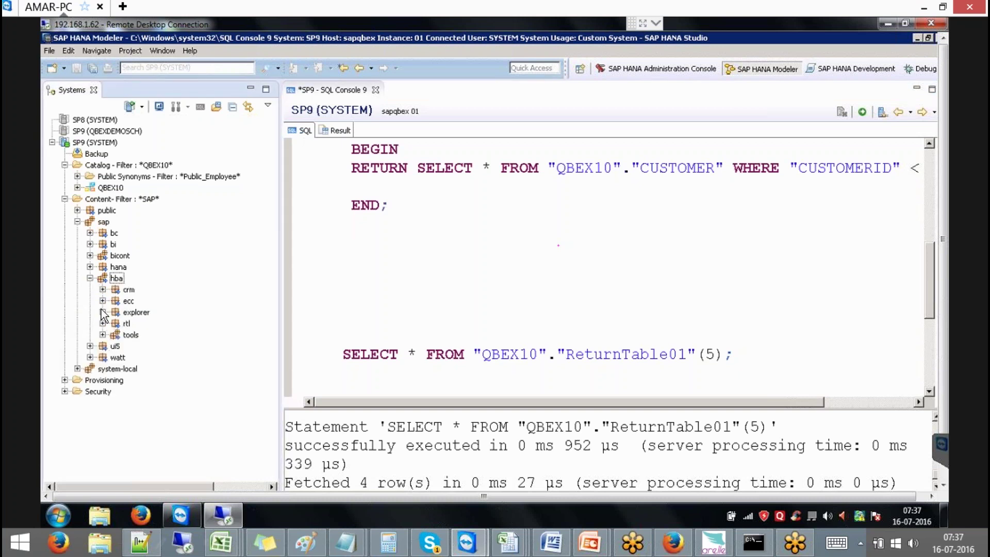
left_click(102, 302)
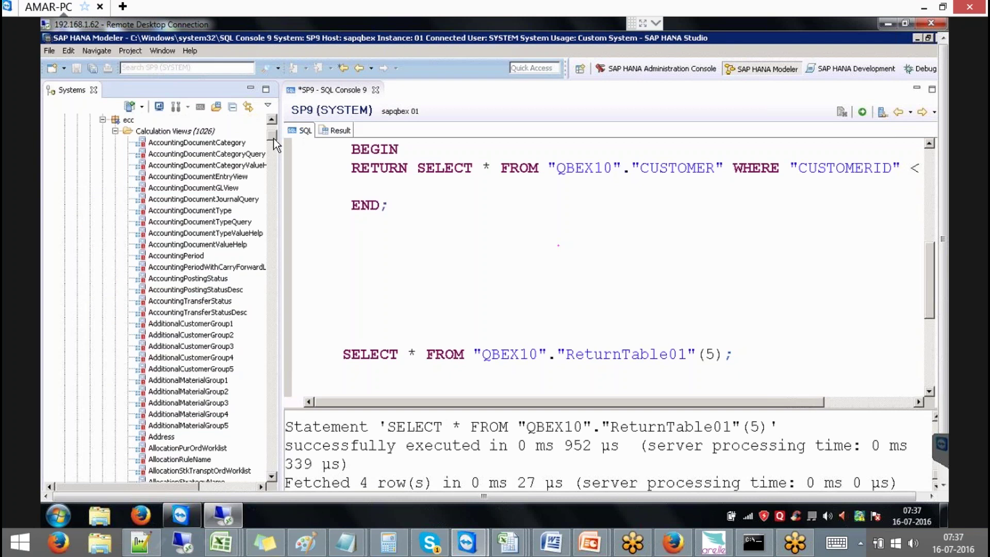
left_click_drag(274, 139, 273, 457)
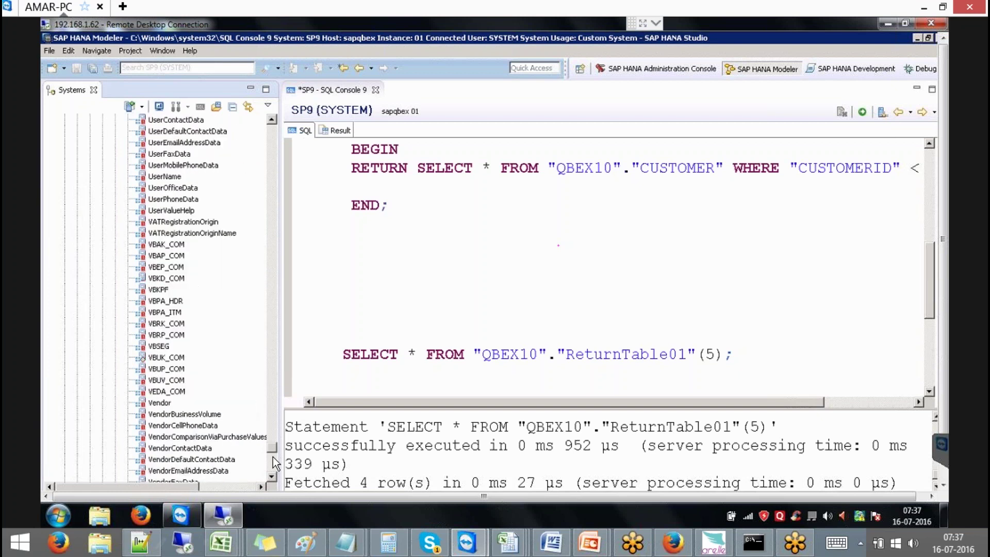
double_click(153, 358)
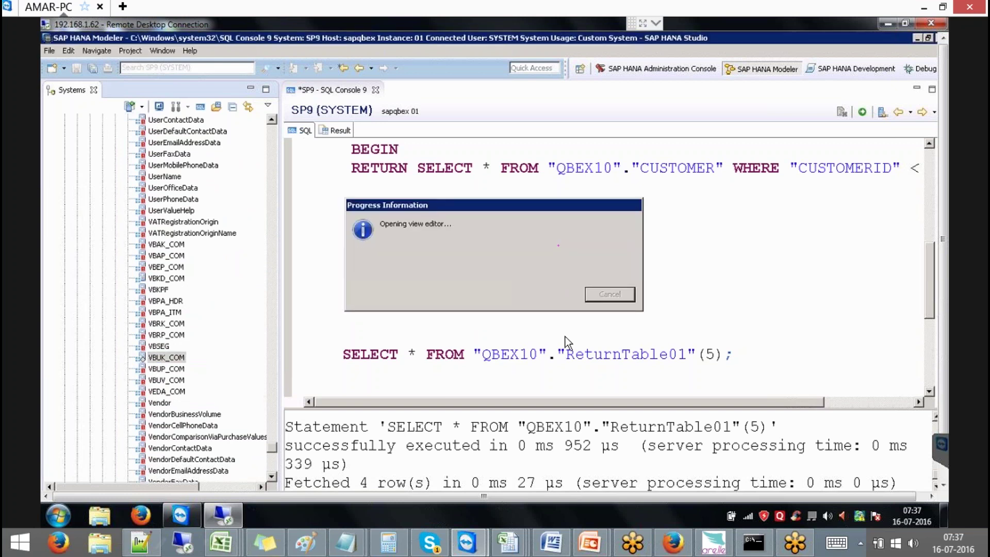
Inspect Projection_1's "SAP_ECC".VBUK output columns in the VBUK_COM view
left_click(405, 270)
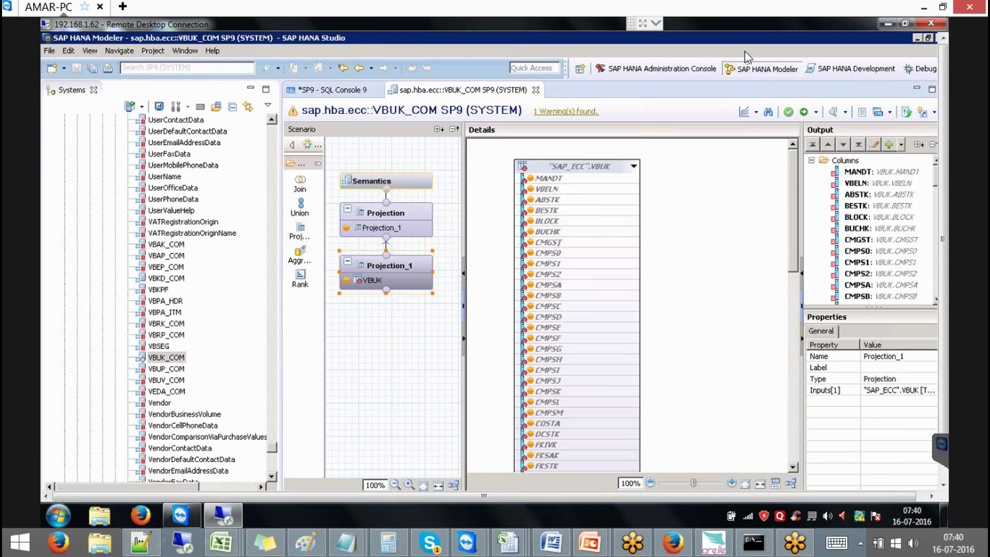
left_click(64, 511)
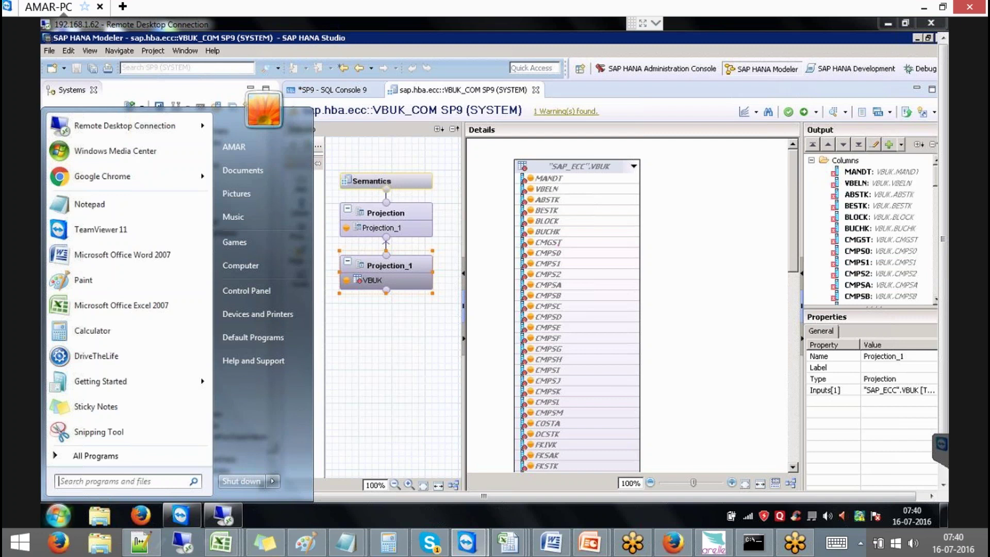
Launch SAP Logon from the remote Start menu and log on to BW74_HANASP9
left_click(233, 509)
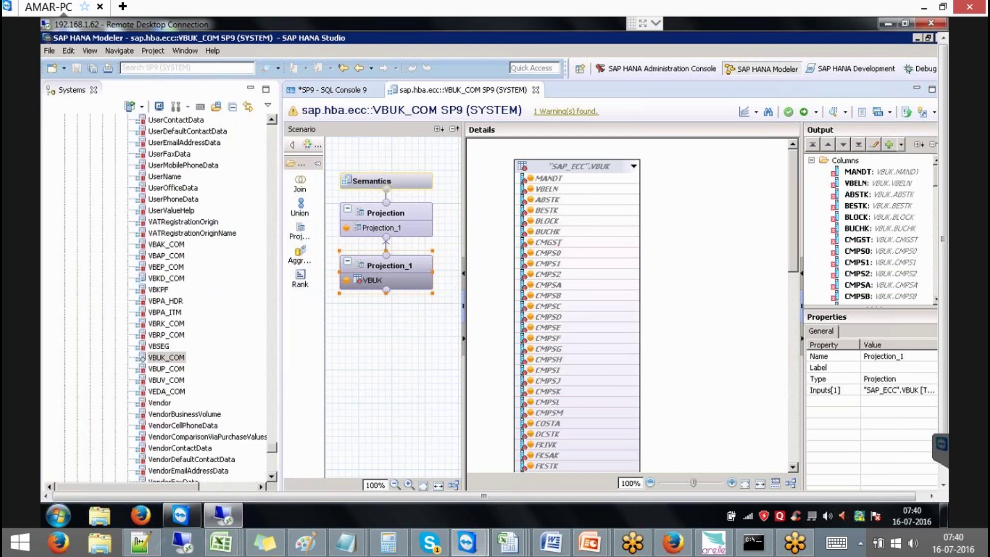
left_click(944, 464)
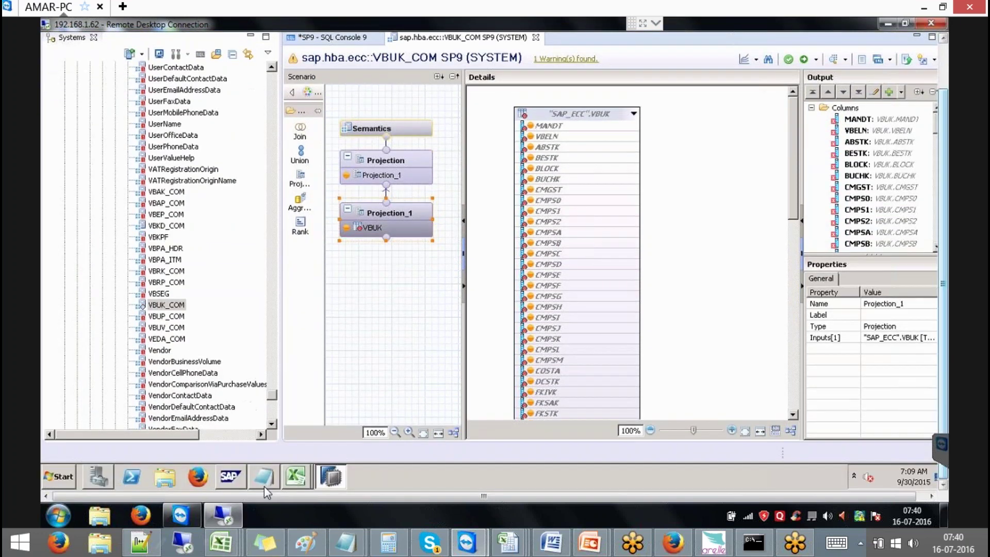
left_click(50, 478)
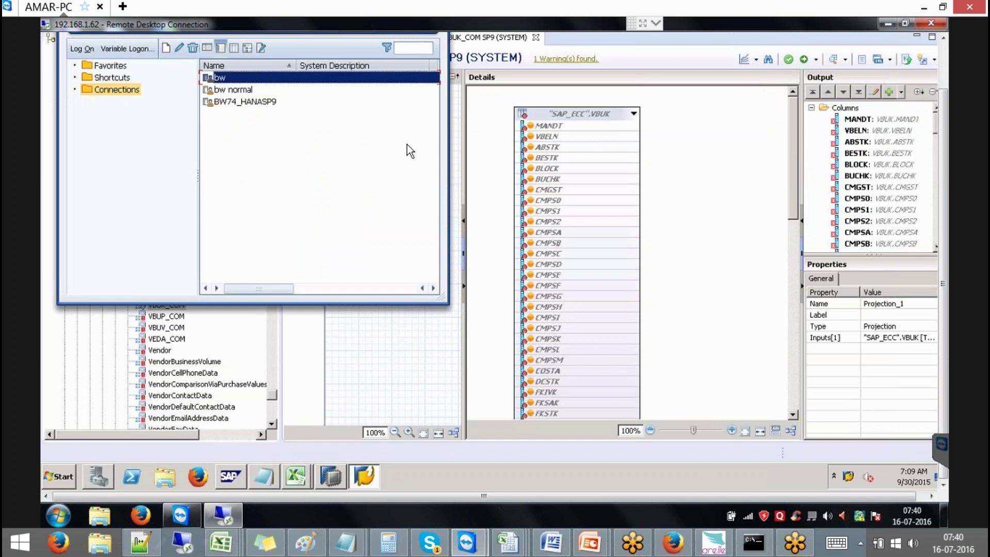
left_click(260, 102)
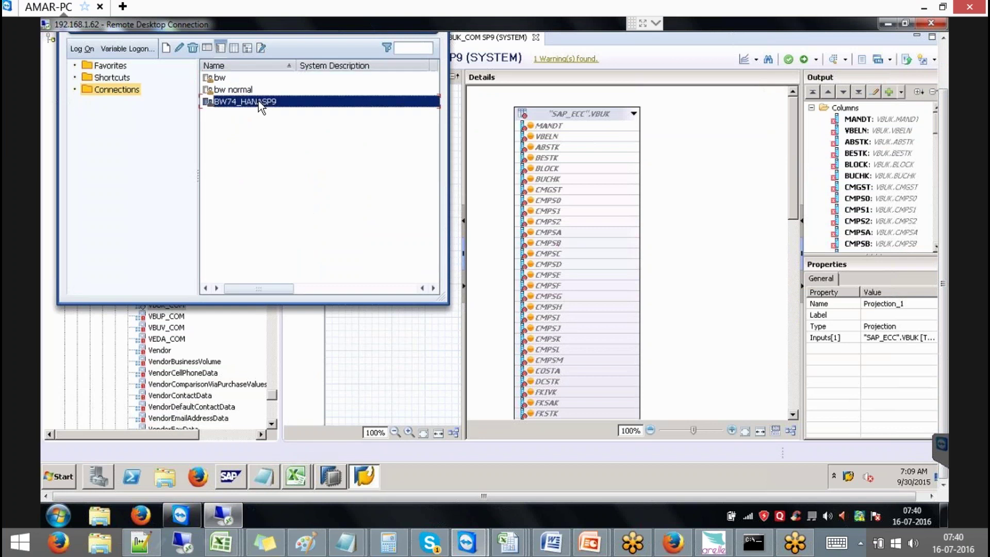
left_click(81, 49)
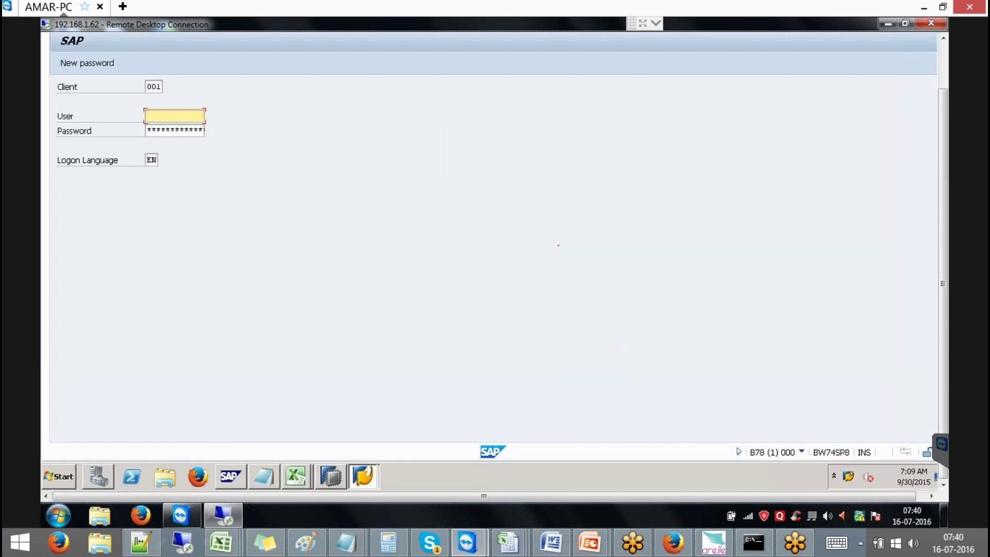
Sign in with the user ID and password, then acknowledge the license expiration notice
type("QBEX")
key("Tab")
type("********")
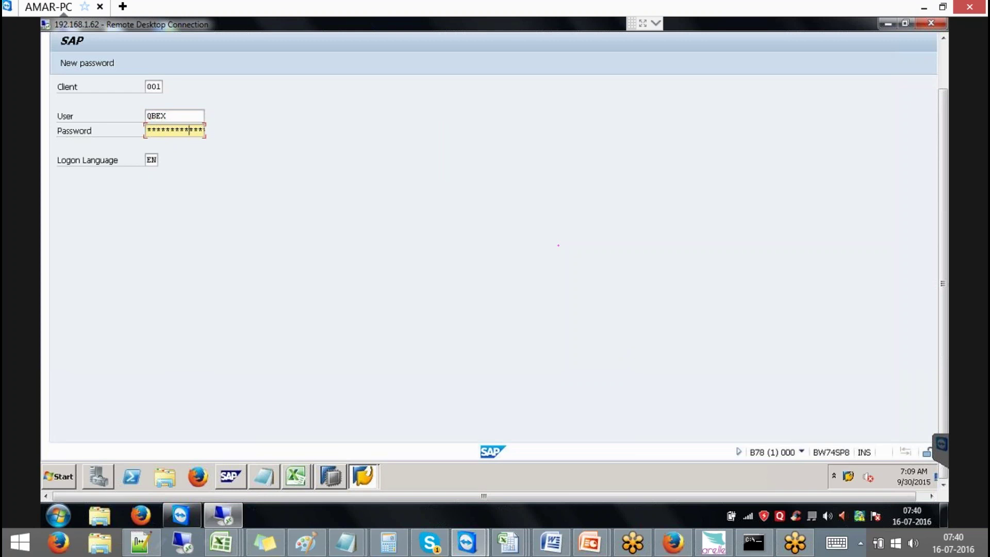
key("Return")
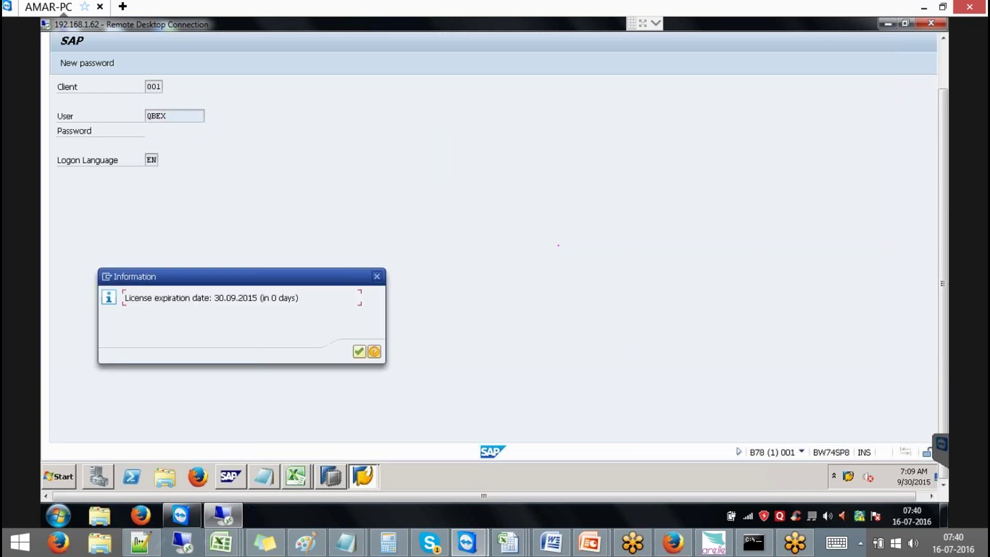
left_click(377, 277)
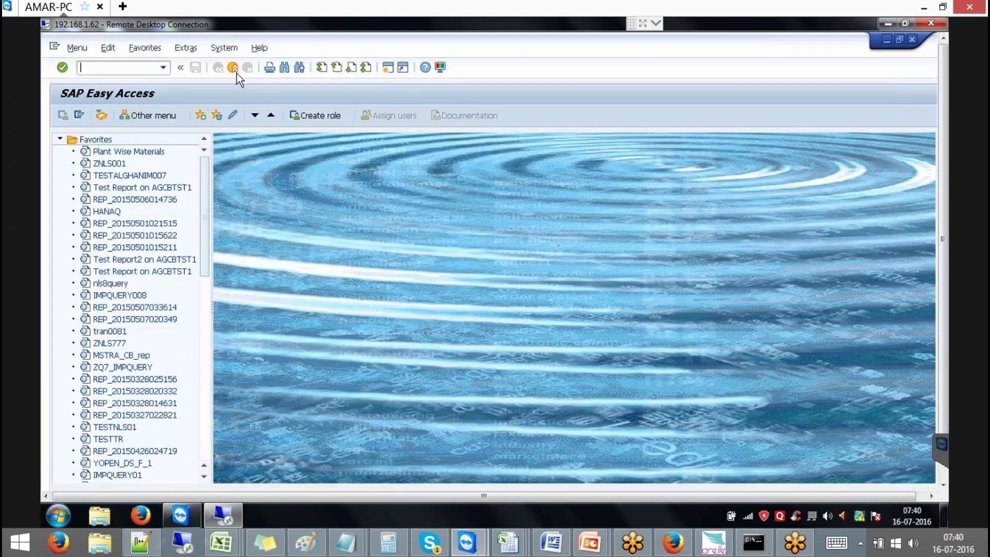
left_click(233, 52)
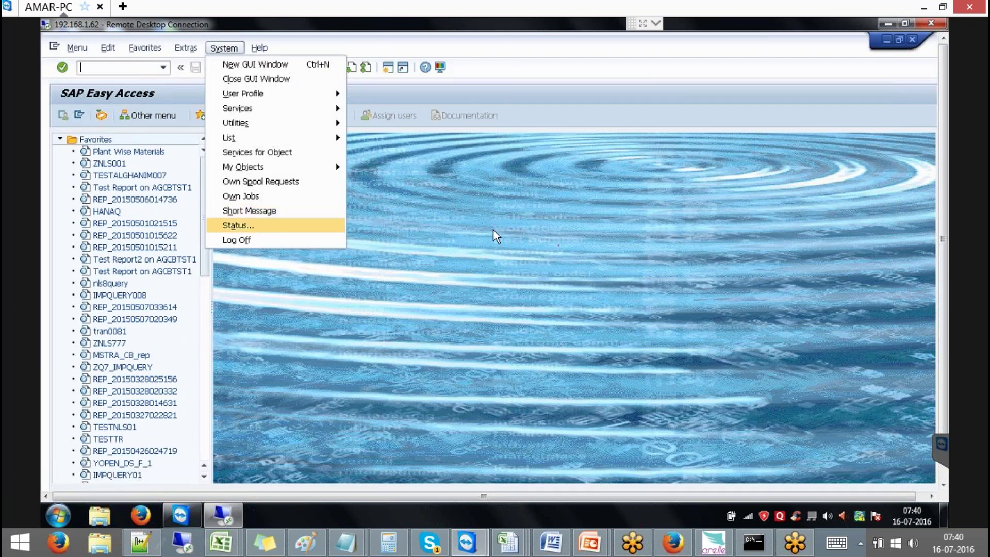
left_click(249, 225)
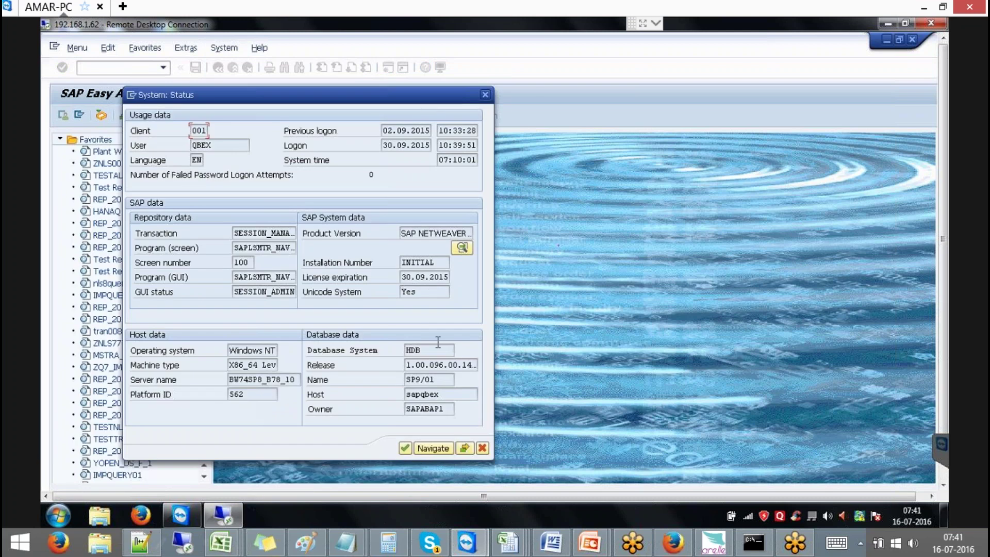
left_click_drag(443, 351, 396, 347)
double_click(421, 379)
left_click_drag(440, 379, 384, 396)
left_click_drag(447, 408, 388, 402)
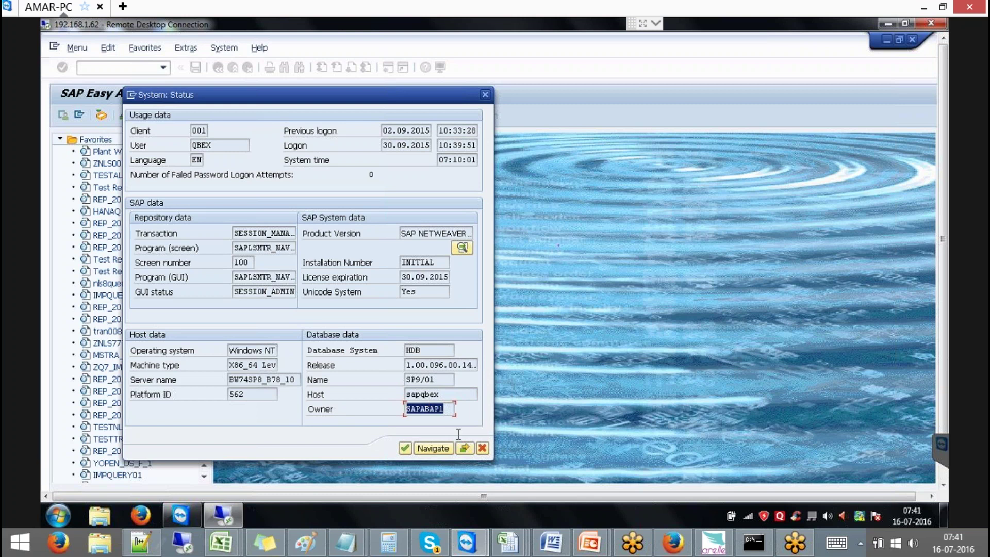
left_click(482, 453)
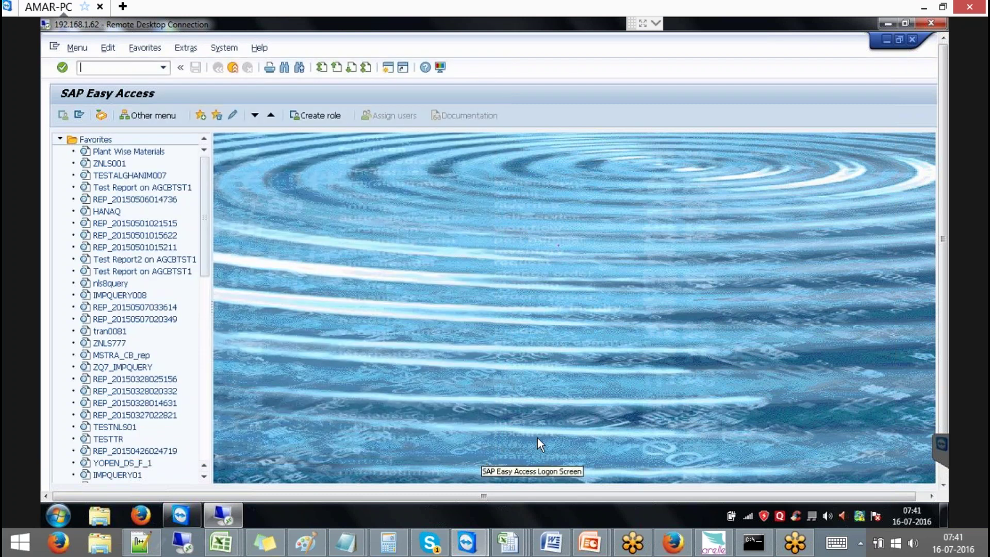
Return to SAP HANA Studio and collapse the SAP content packages in the Systems tree
left_click(943, 473)
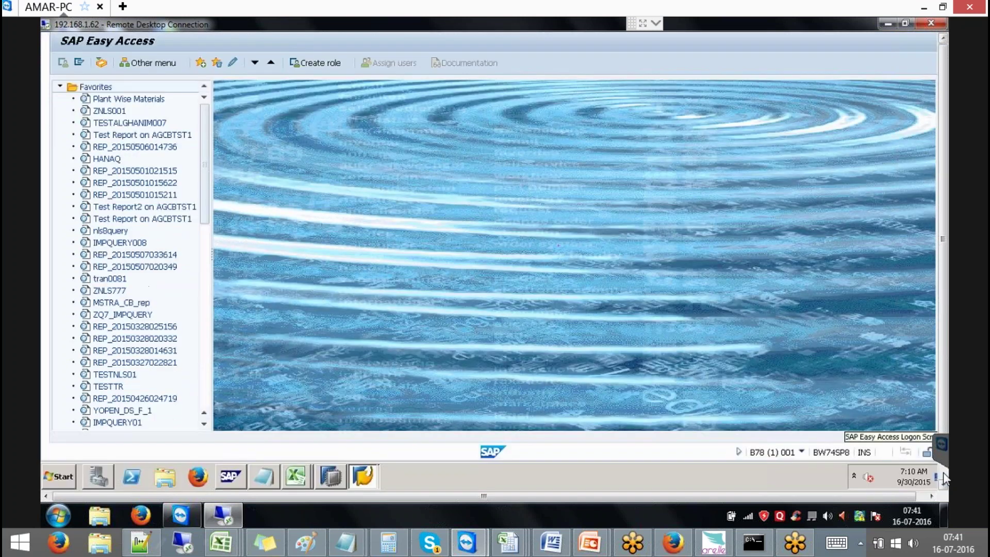
left_click(333, 478)
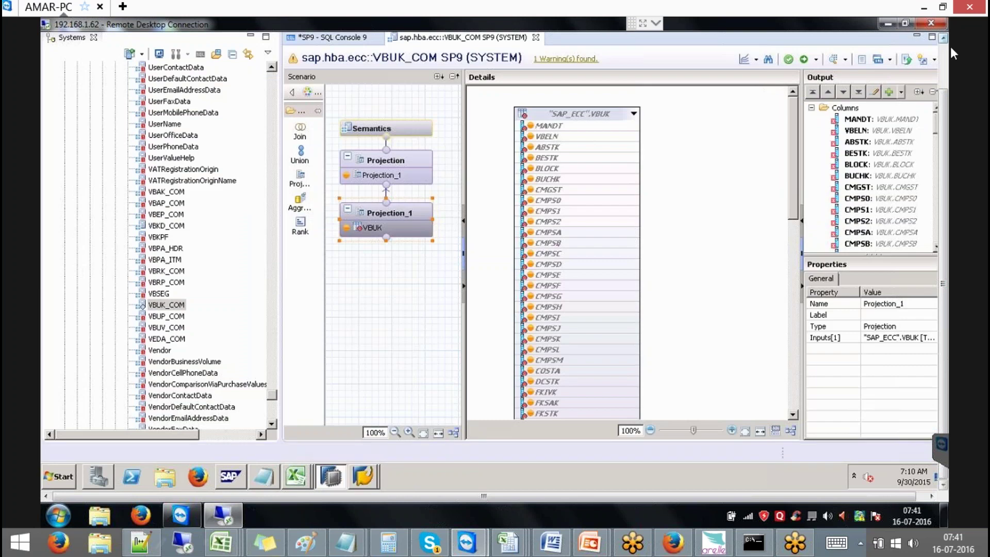
left_click(944, 54)
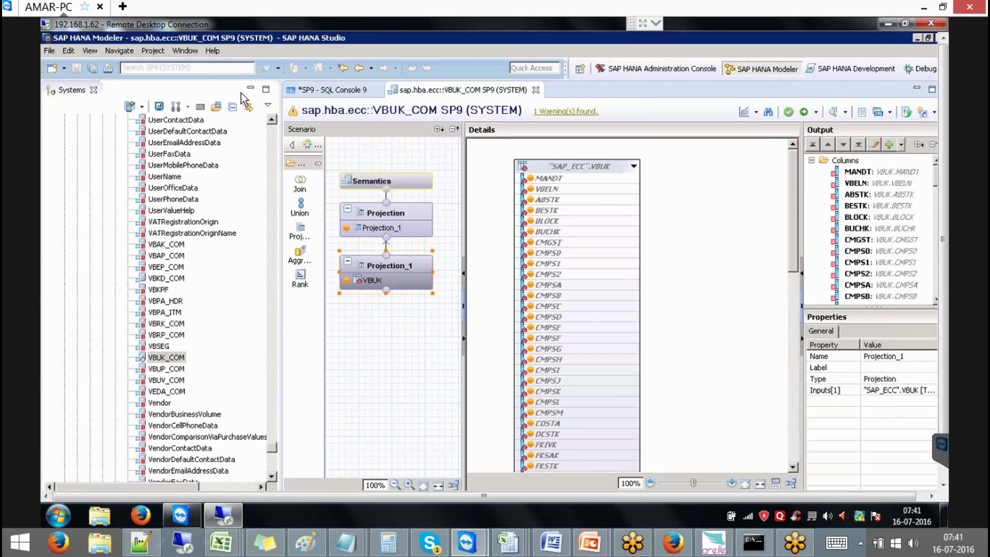
left_click_drag(271, 444, 271, 124)
left_click(65, 199)
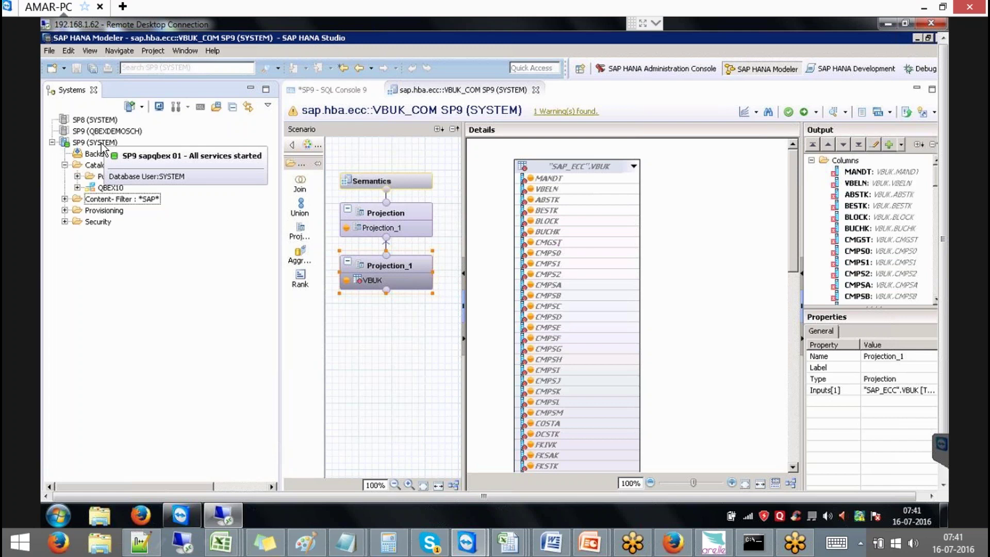
Filter the catalog to schema SAPABAP1 and expand it to select its Tables folder
left_click(100, 166)
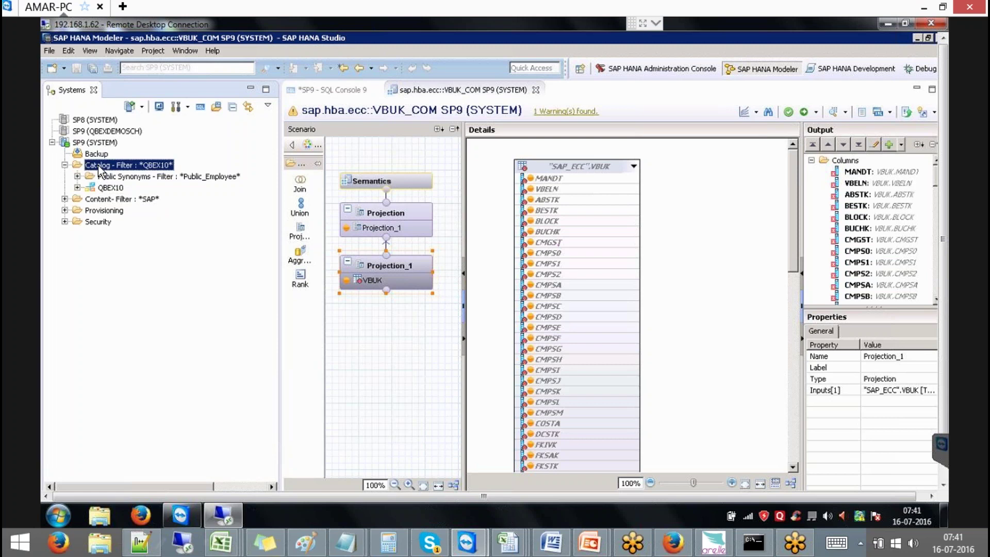
right_click(100, 166)
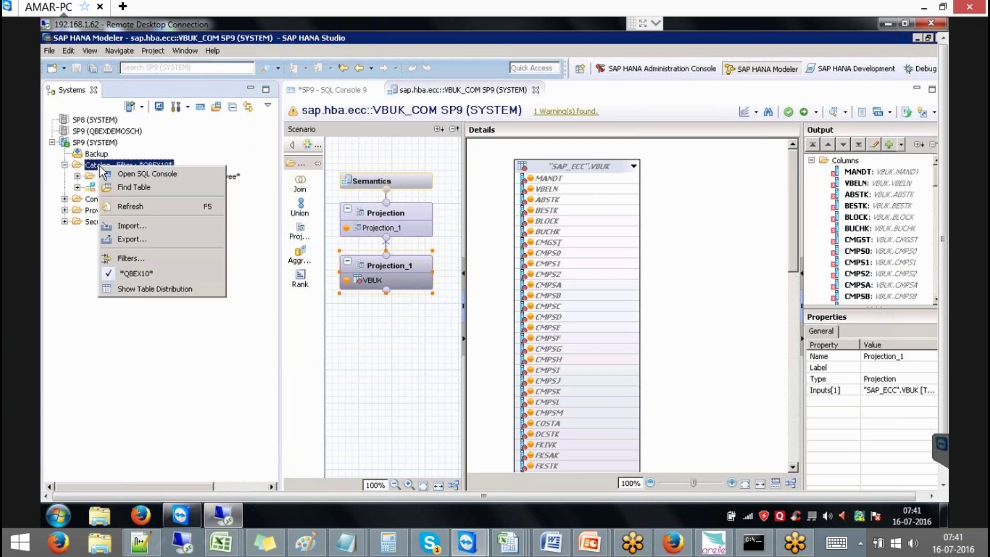
left_click(129, 259)
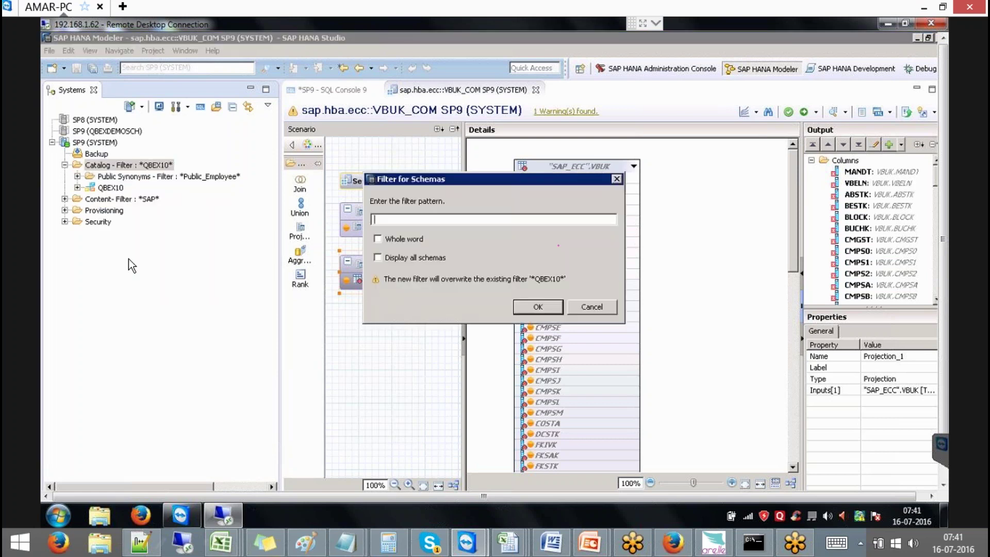
type("SAPABAP1")
key("Return")
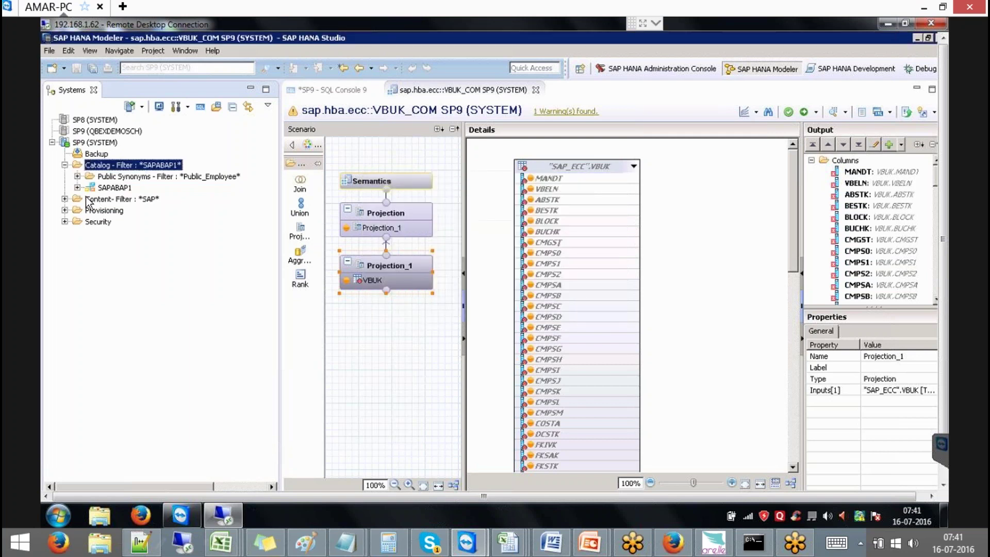
left_click(77, 187)
left_click(124, 189)
left_click(119, 290)
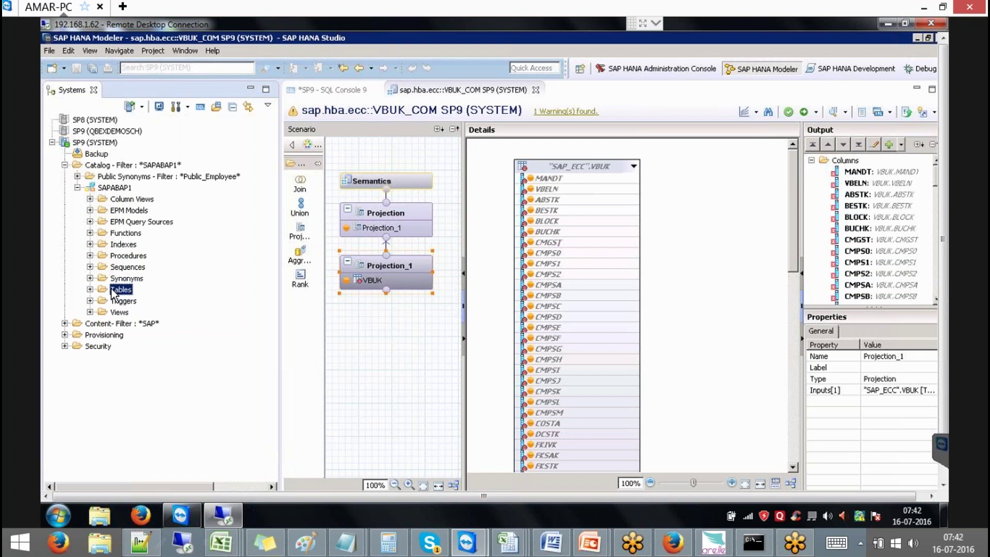
Apply a /BIC/ name filter to the SAPABAP1 Tables folder
right_click(112, 290)
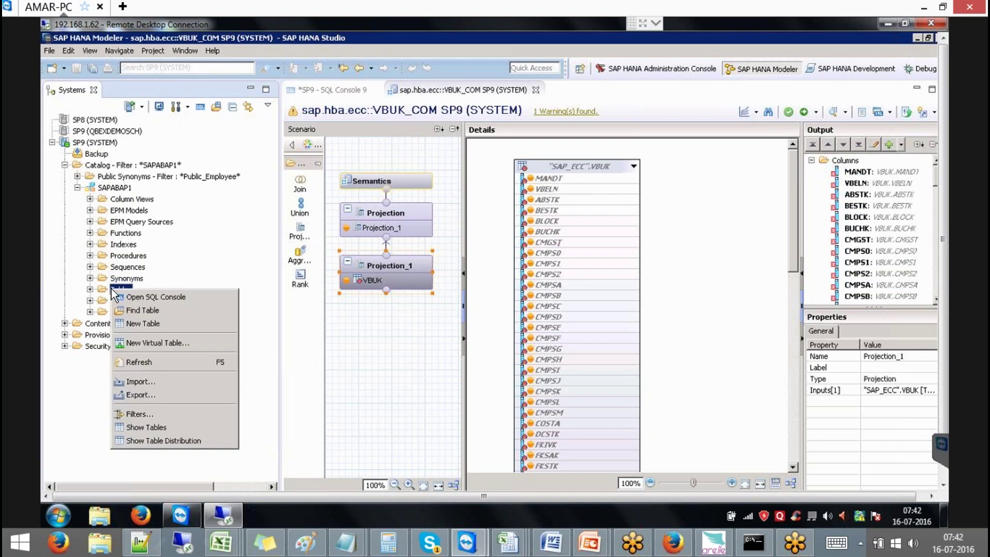
left_click(143, 414)
type("/BIC/T")
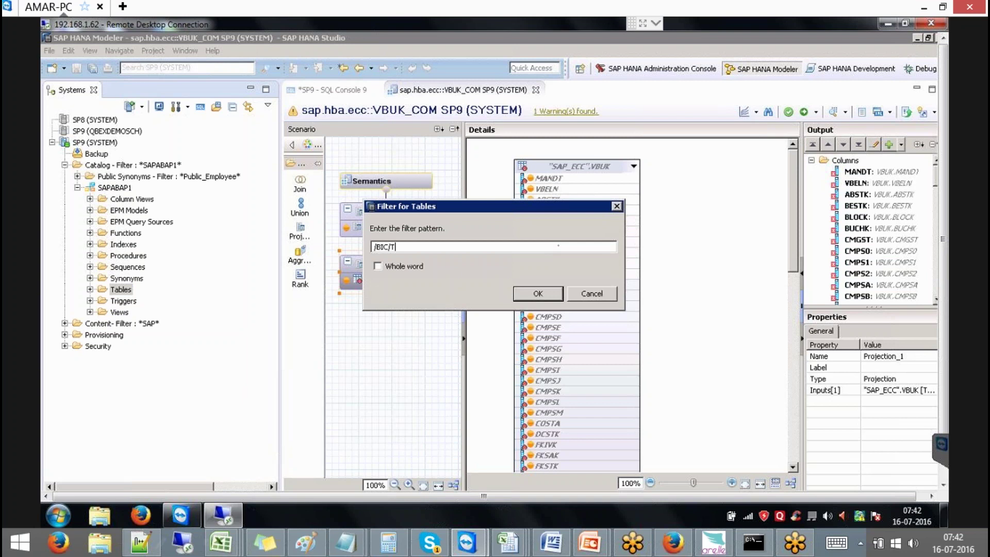
key("Return")
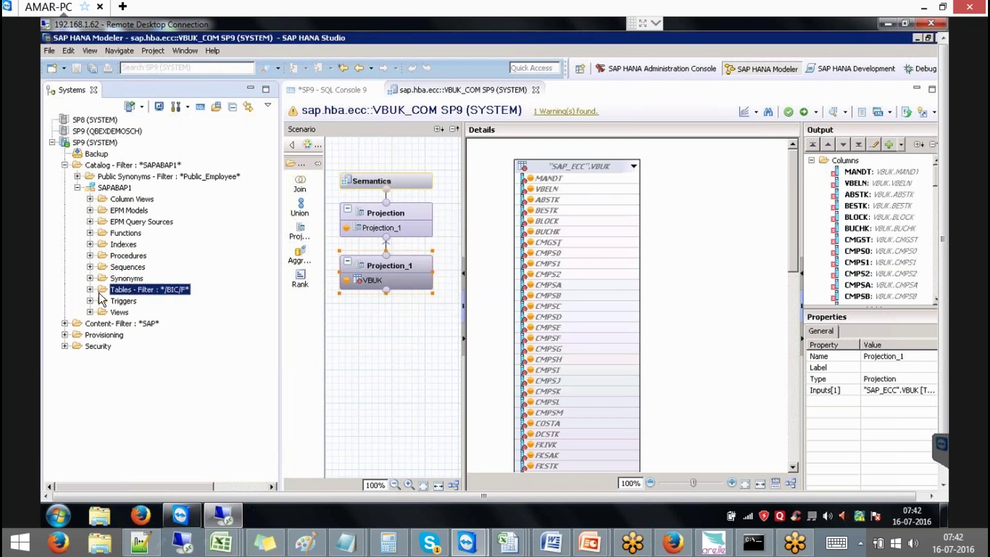
Expand the filtered /BIC/ tables, select /BIC/FACUBE1, review the list, then collapse it
left_click(91, 291)
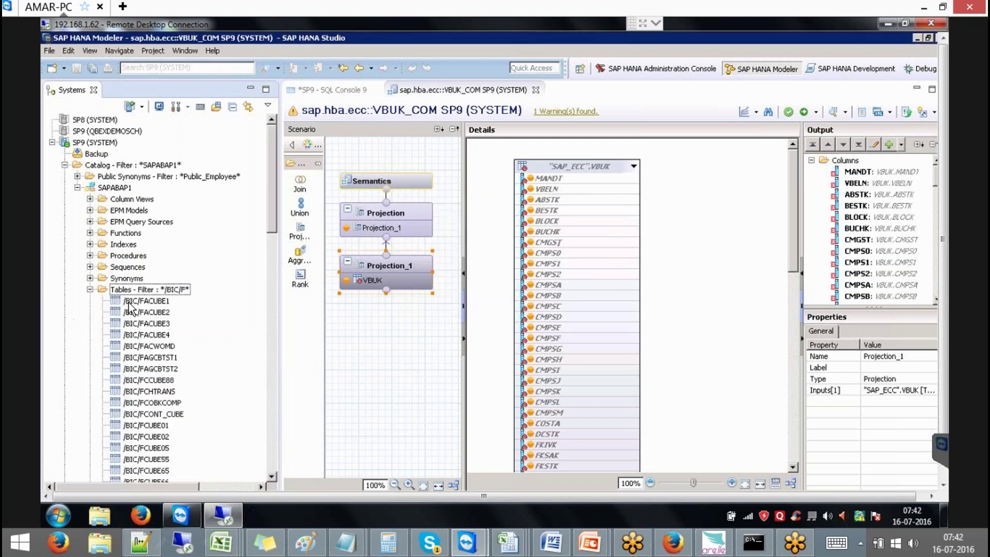
left_click(164, 302)
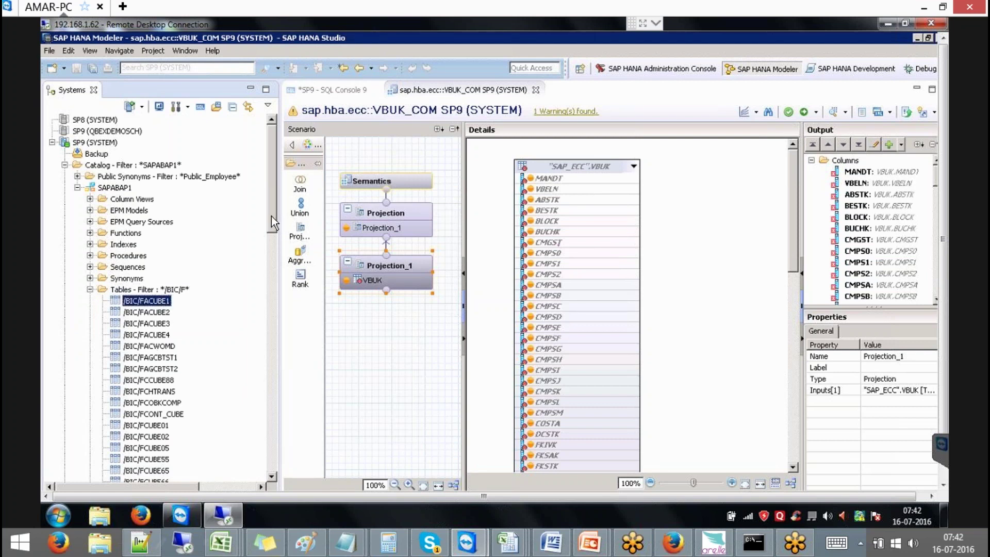
left_click_drag(272, 218, 269, 233)
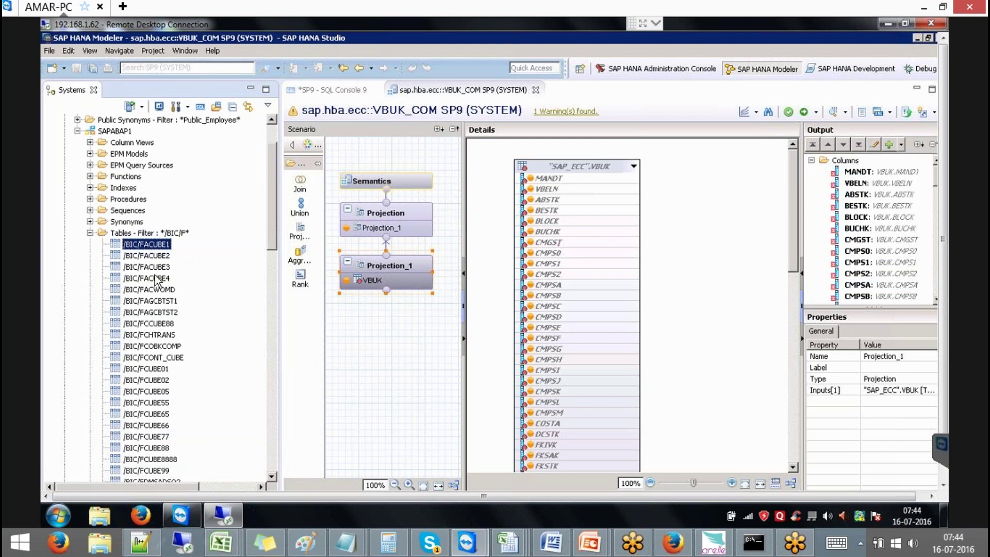
left_click(89, 234)
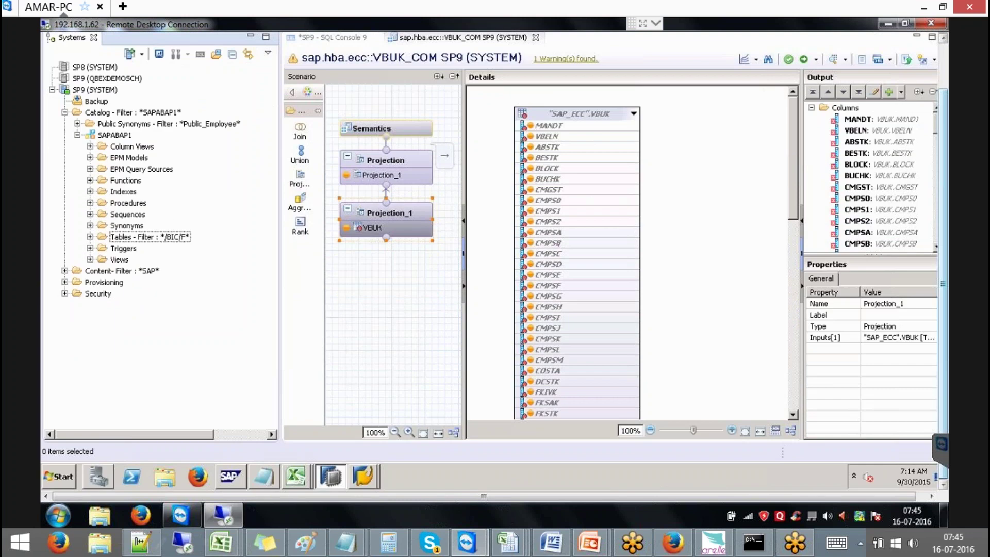
Bring the SAP Easy Access window forward from the SAP Logon taskbar group
left_click(366, 478)
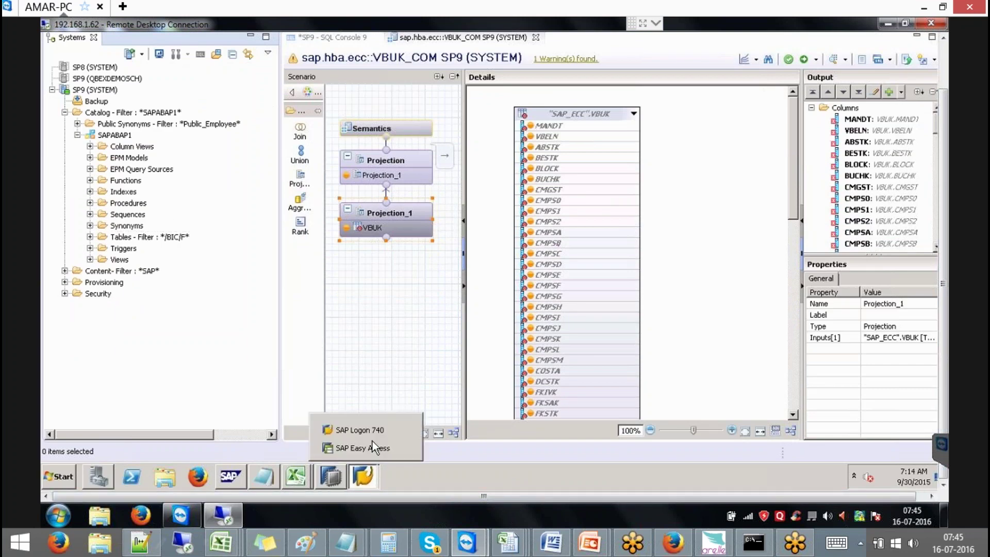
left_click(371, 447)
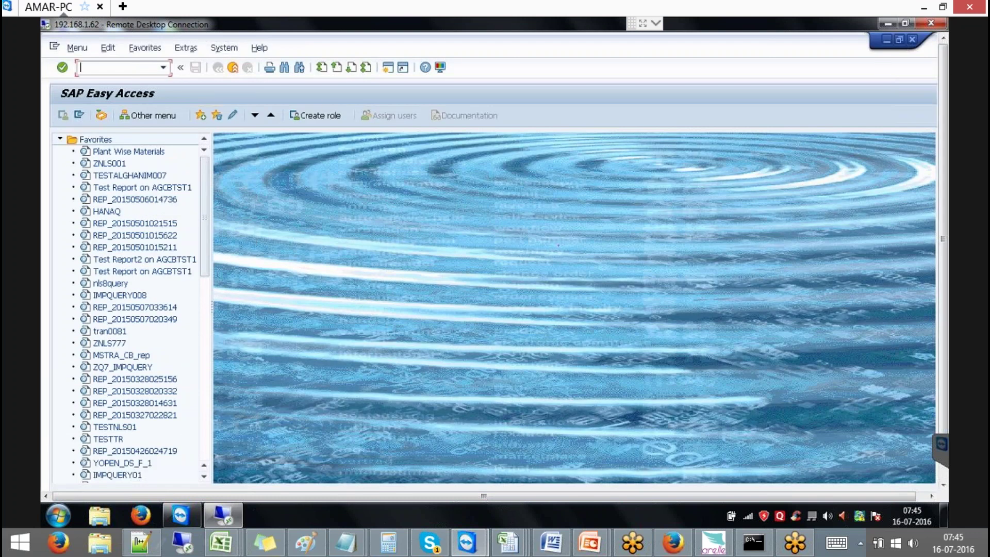
Run /nse38 and try displaying table /BIC/FCUBE1
type("/nse38")
key("Return")
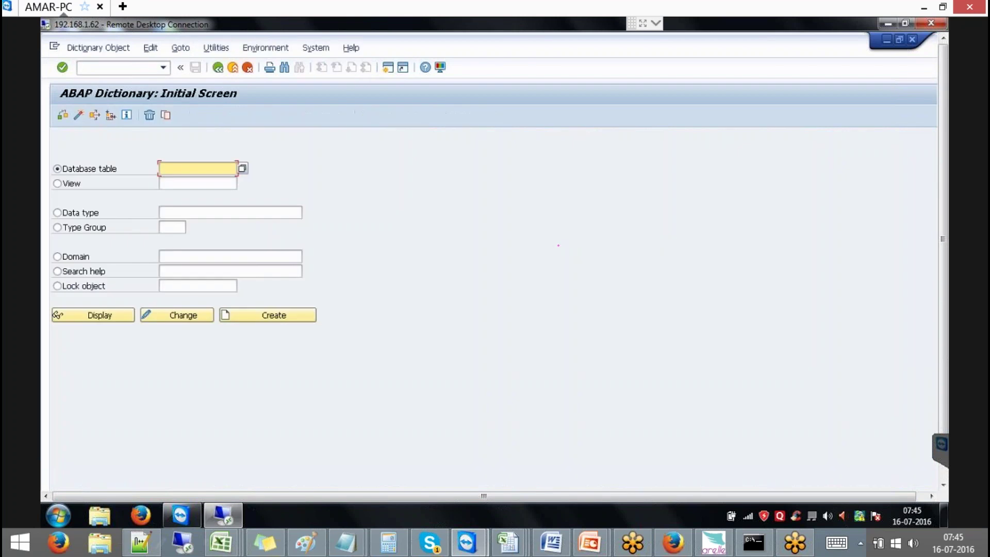
type("/BIC/FCUBE1")
left_click(112, 316)
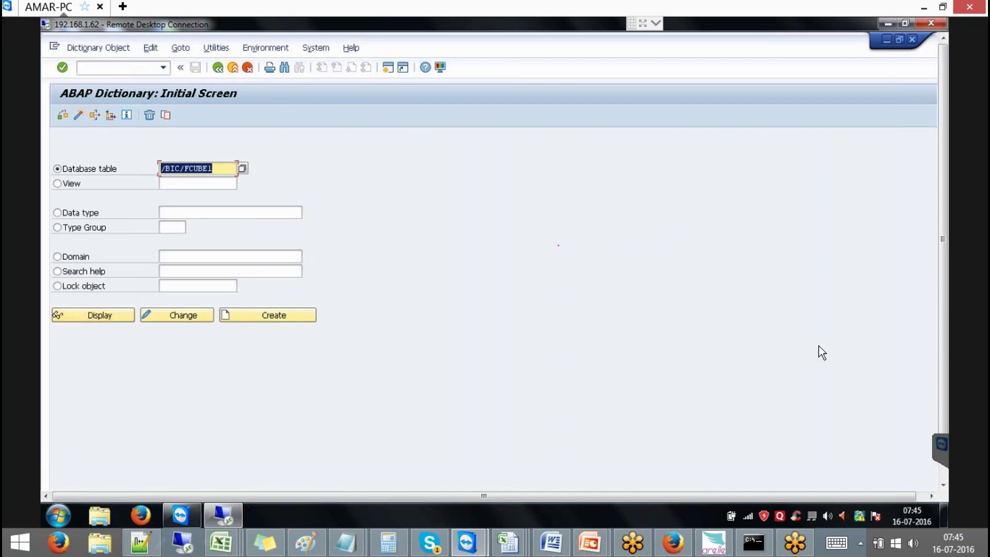
left_click(128, 313)
scroll(942, 315, "down", 2)
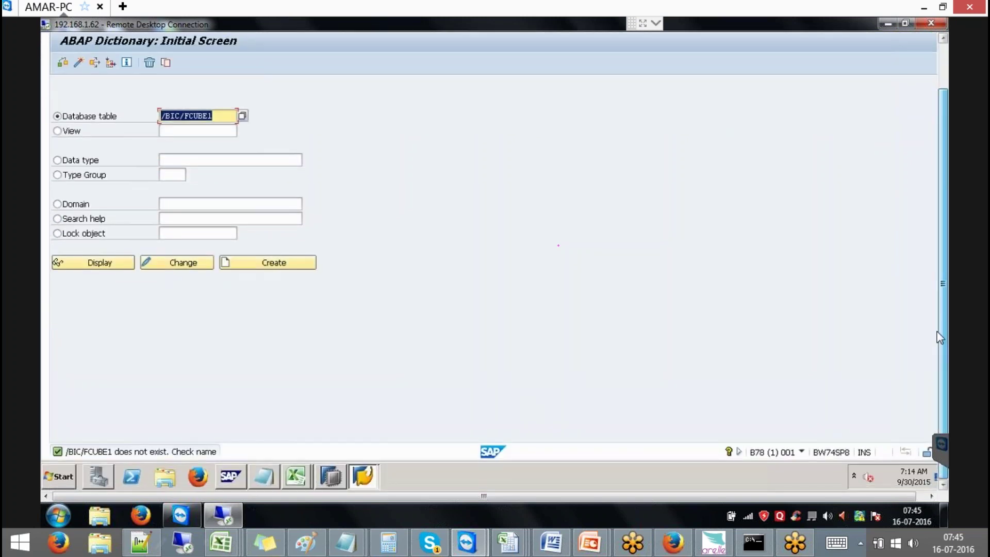
scroll(945, 239, "up", 2)
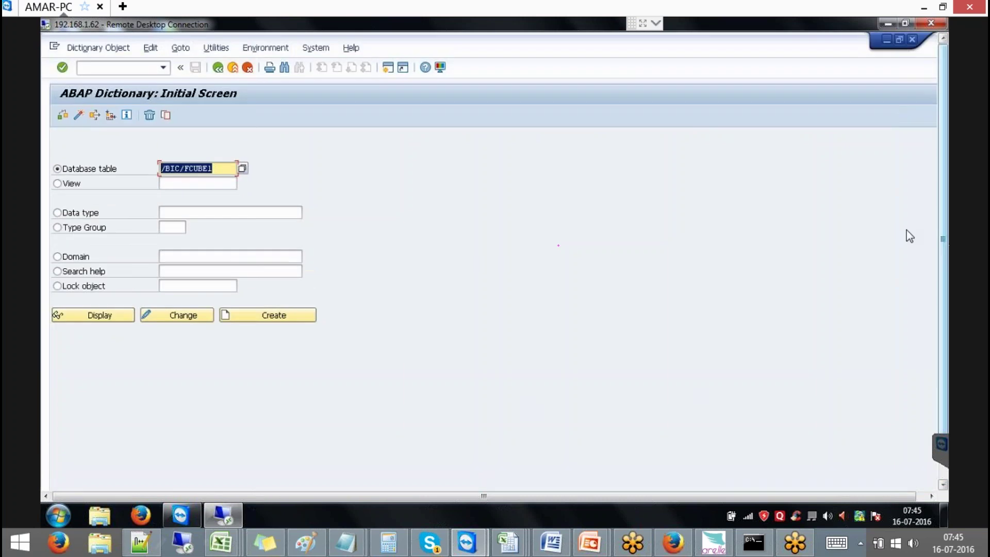
Search tables matching /BIC/FCUBE* and pick /BIC/FCUBE01 as the database table
left_click(219, 165)
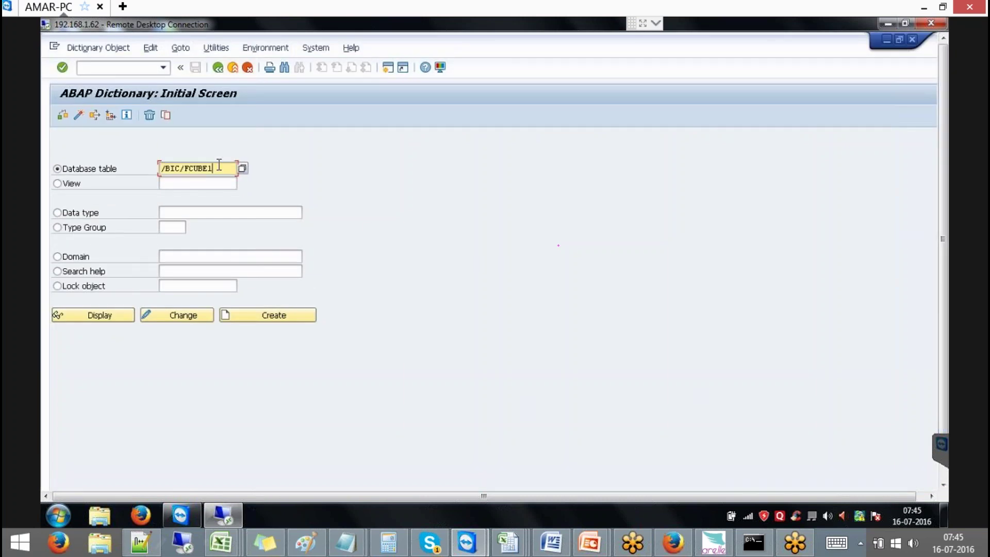
key("BackSpace")
type("*")
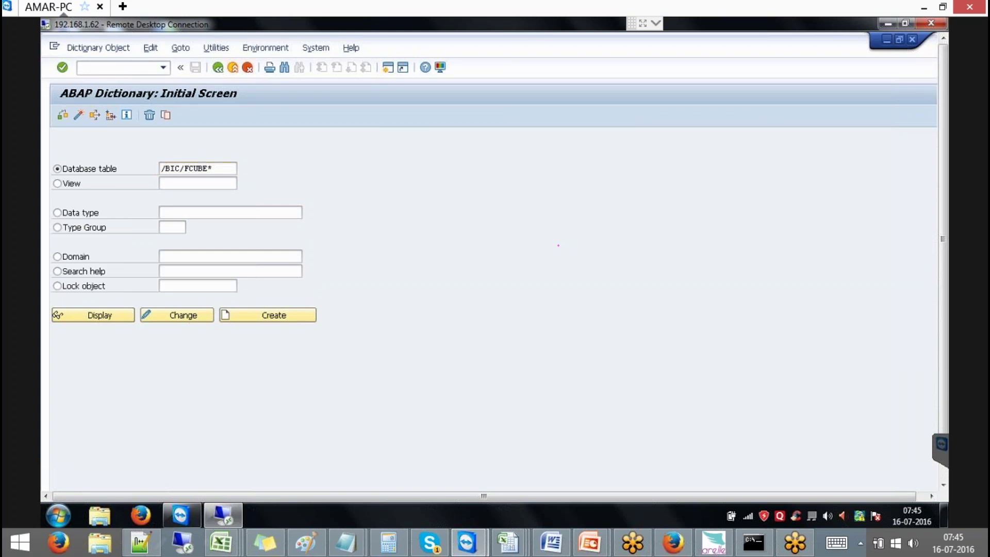
left_click(212, 168)
key("F4")
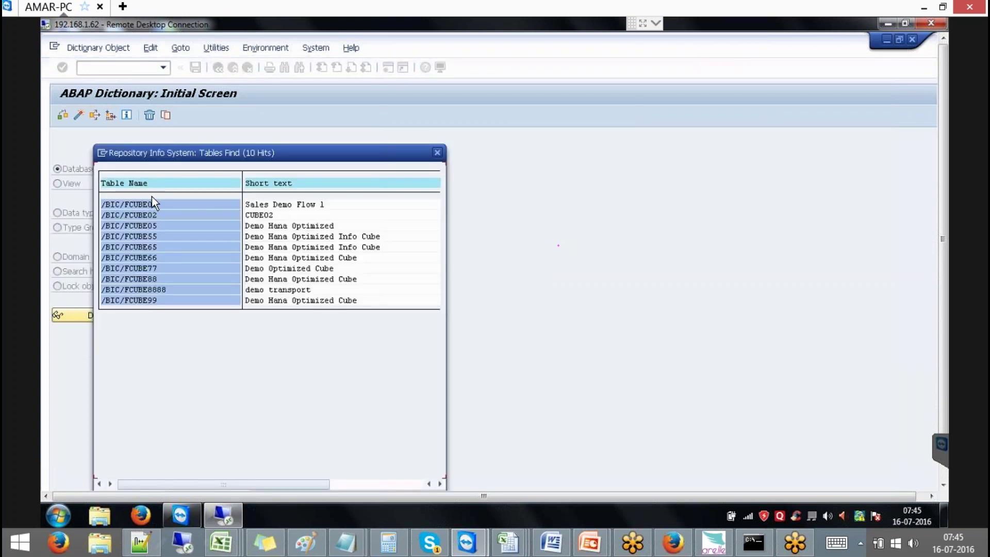
double_click(151, 204)
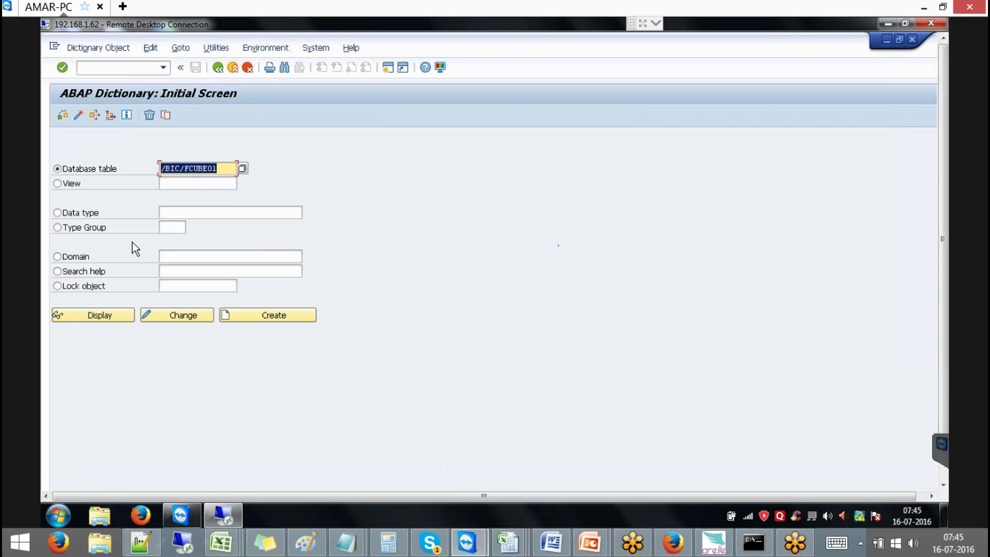
Display the /BIC/FCUBE01 transparent table's 11 fields and scroll to the remote taskbar
left_click(108, 314)
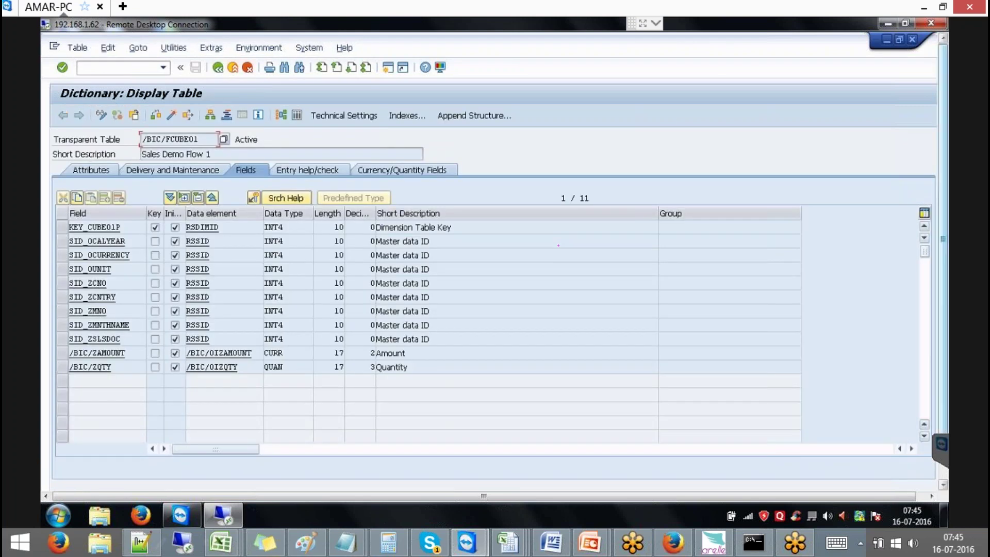
left_click_drag(54, 140, 139, 147)
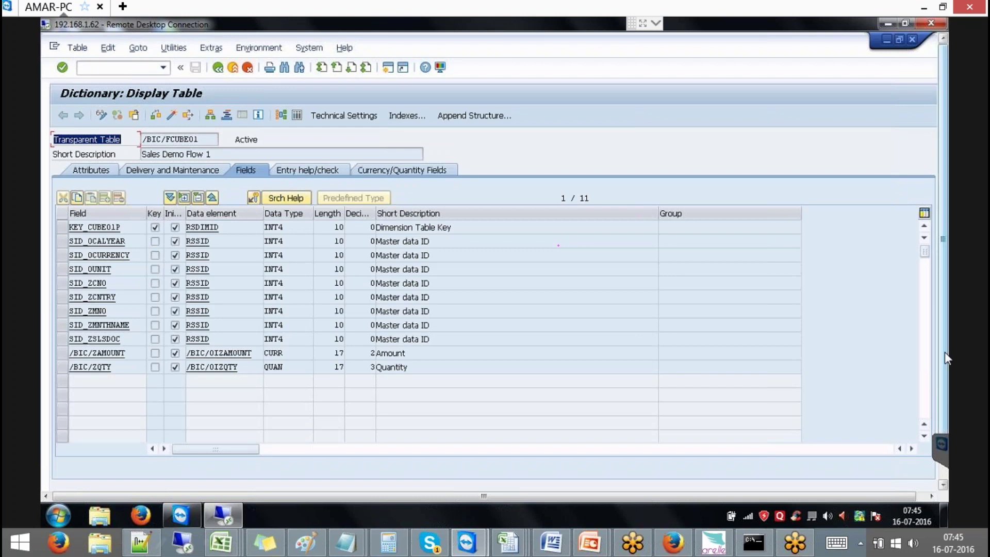
left_click(942, 437)
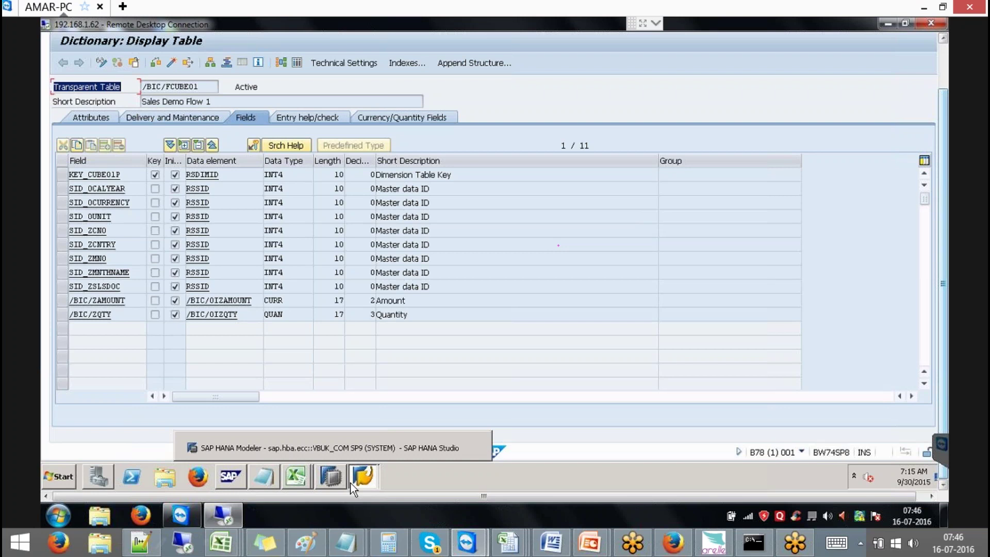
Bring SAP Logon to the front and try logging on to the bw normal system
left_click(367, 474)
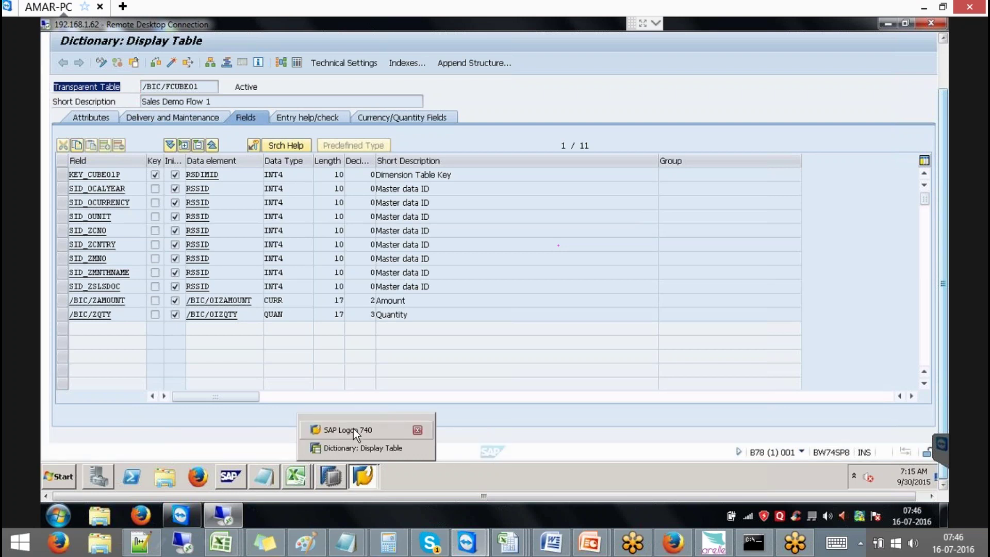
left_click(355, 429)
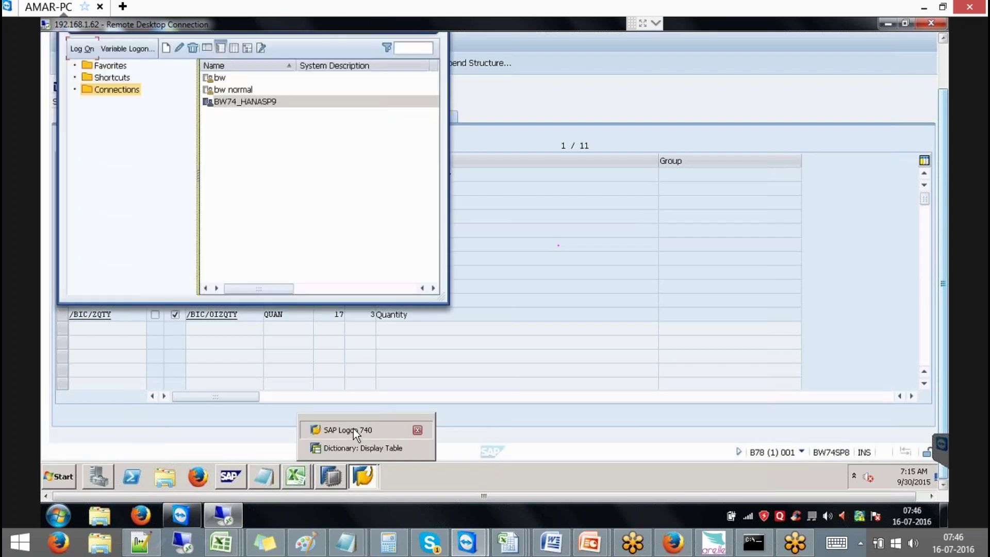
left_click(233, 89)
left_click(89, 50)
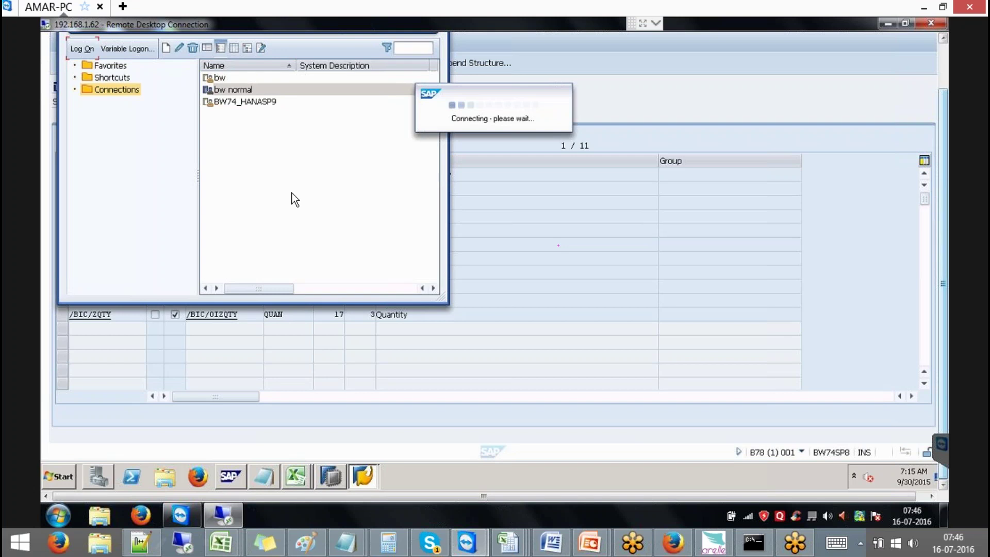
Try the bw connection, then answer No to both partner-not-reached error dialogs
left_click(222, 80)
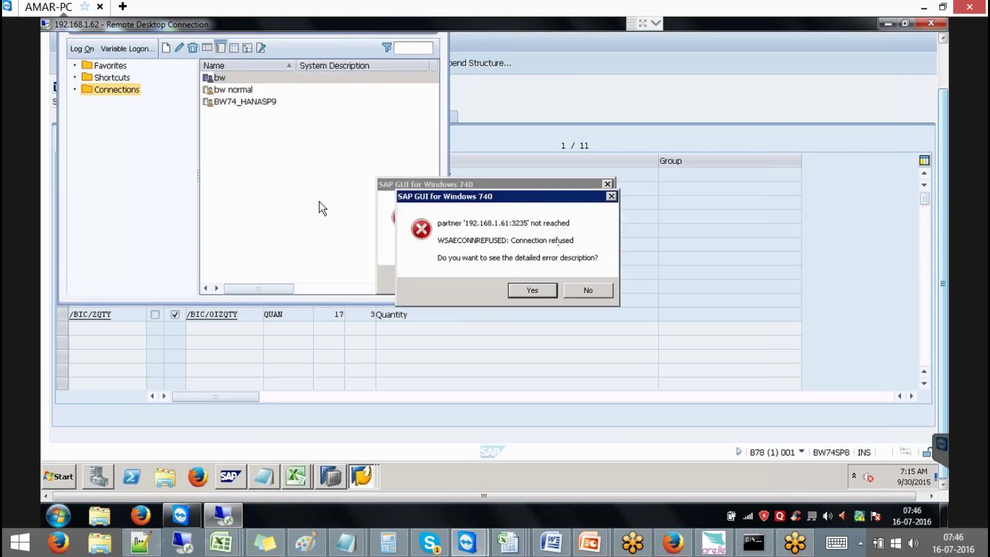
left_click(585, 293)
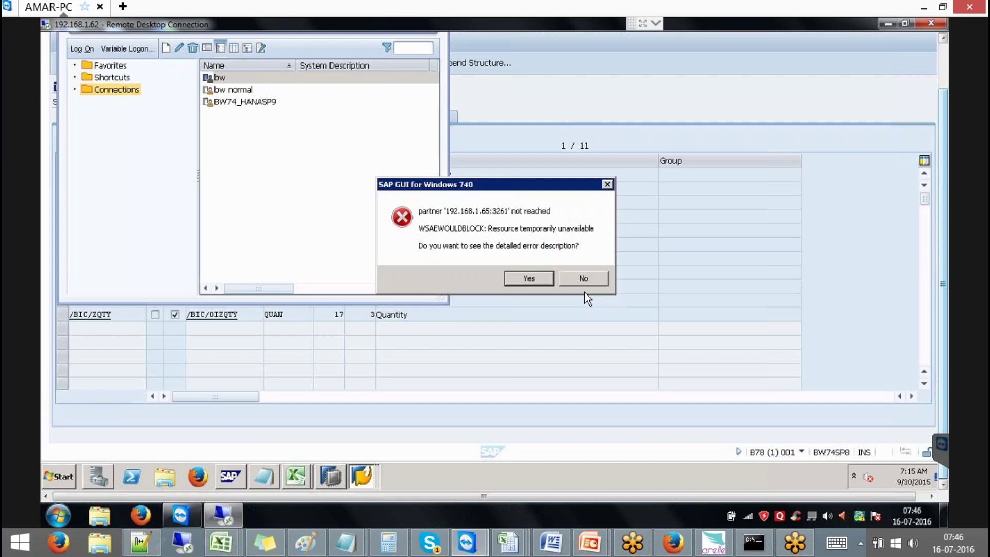
left_click(567, 283)
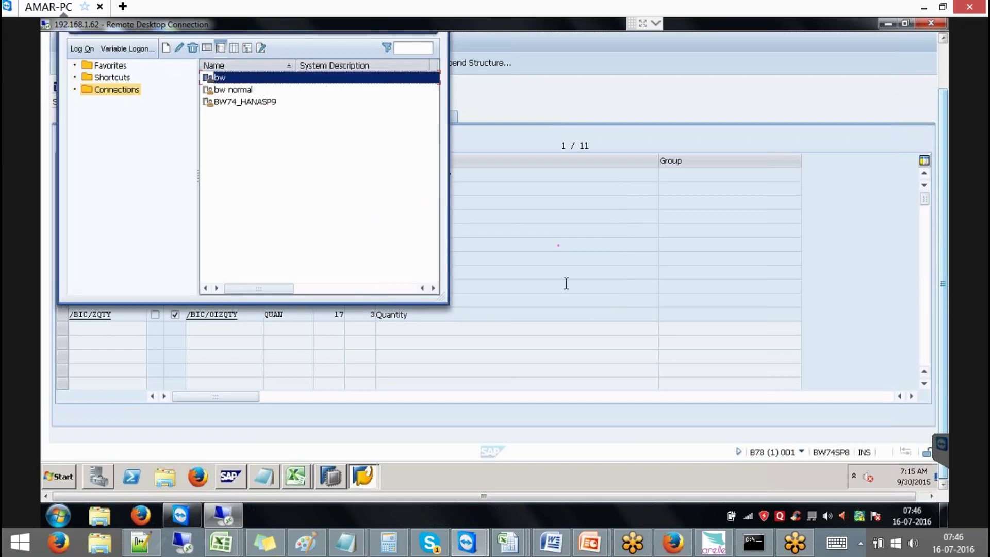
Close SAP Logon to return to the /BIC/FCUBE01 Data Browser selection screen
left_click(510, 354)
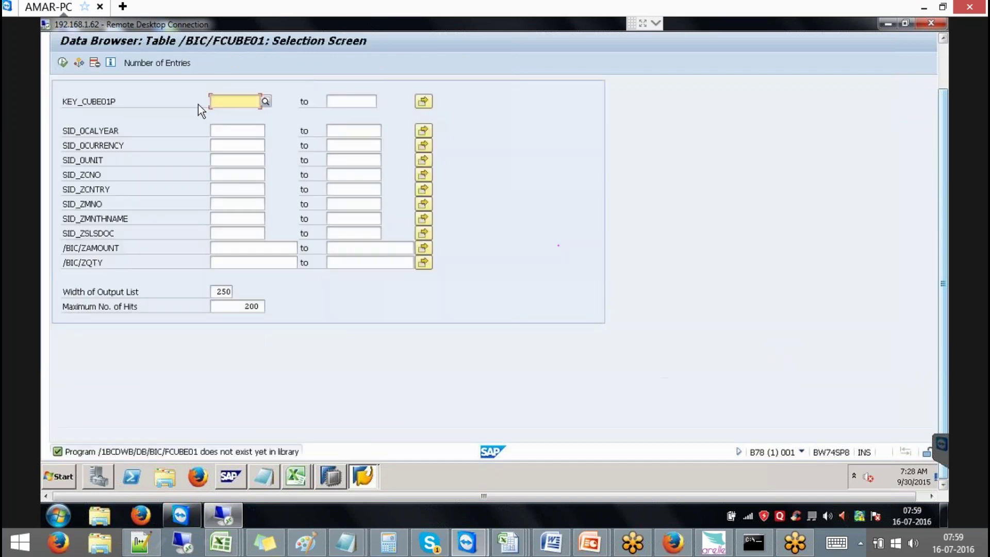
Execute the selection to list 49 /BIC/FCUBE01 rows with SID, /BIC/ZAMOUNT and /BIC/ZQTY columns
left_click(63, 64)
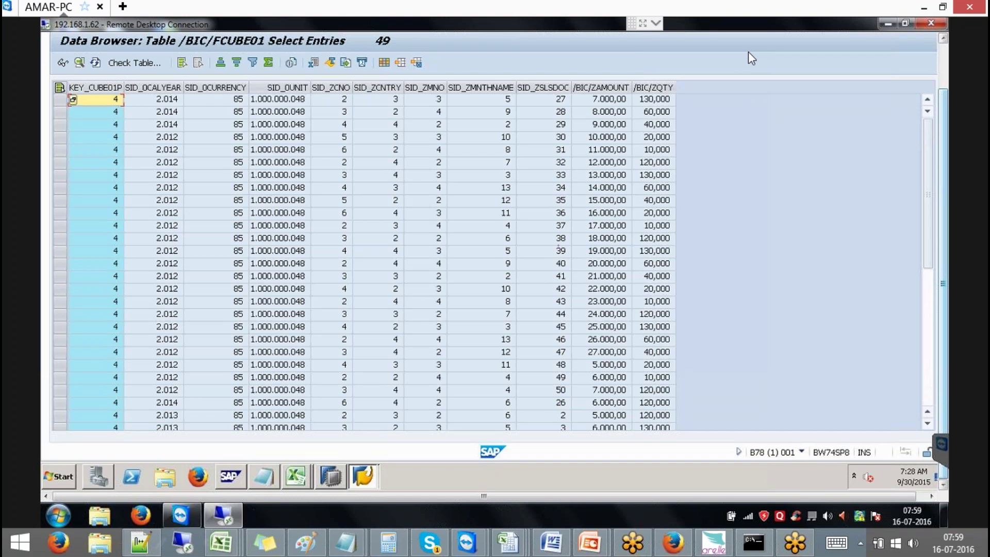
left_click(943, 38)
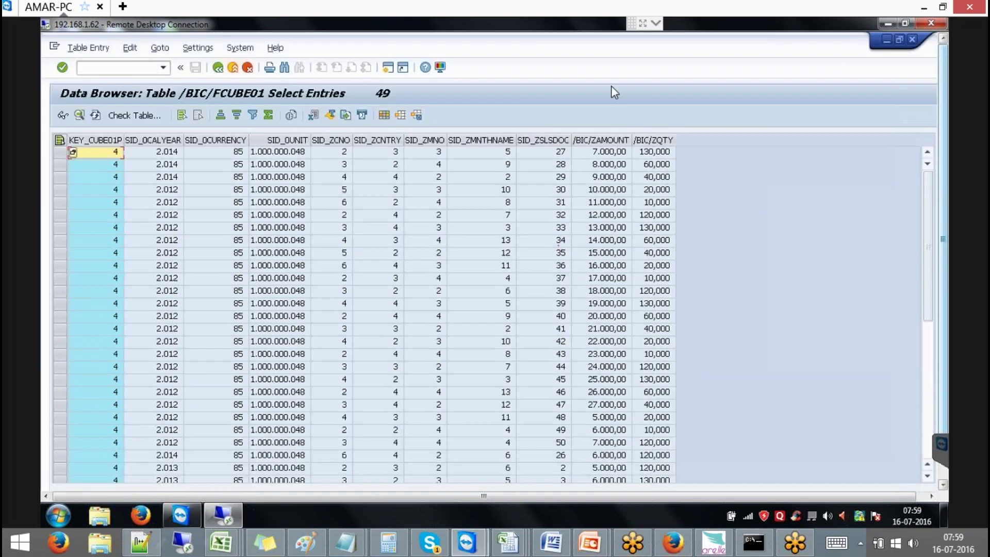
Go back and check System > Status, confirming the database owner SAPABAP1, then close it
left_click(234, 69)
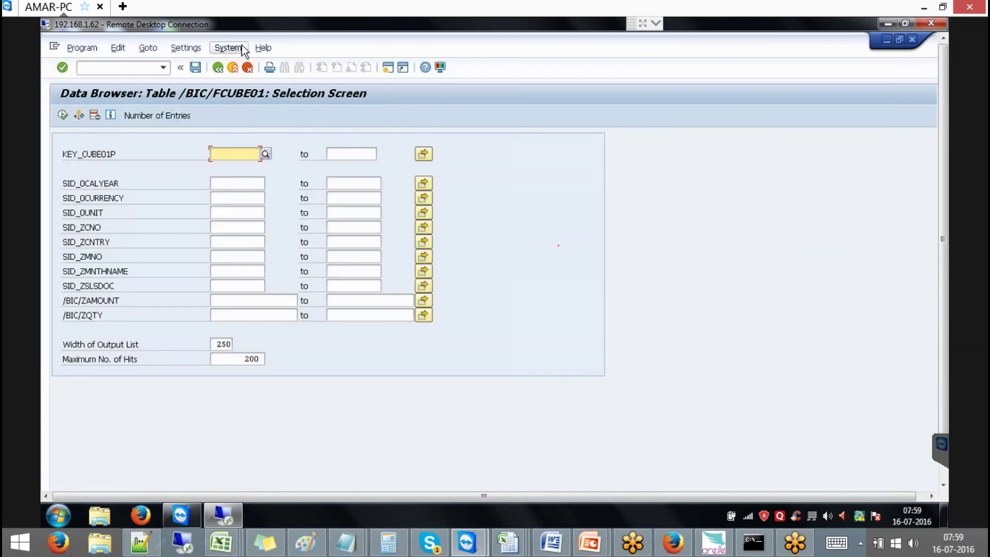
left_click(227, 47)
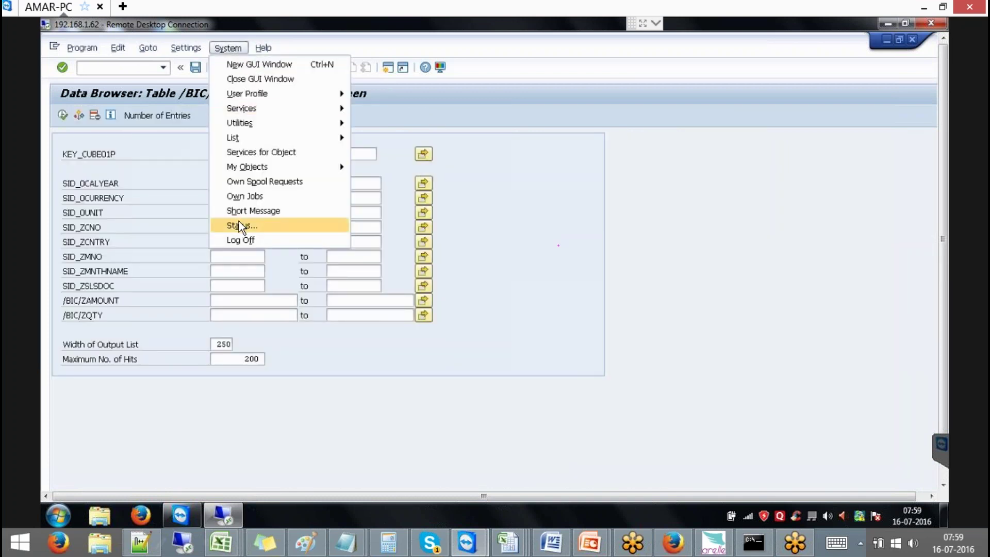
left_click(288, 224)
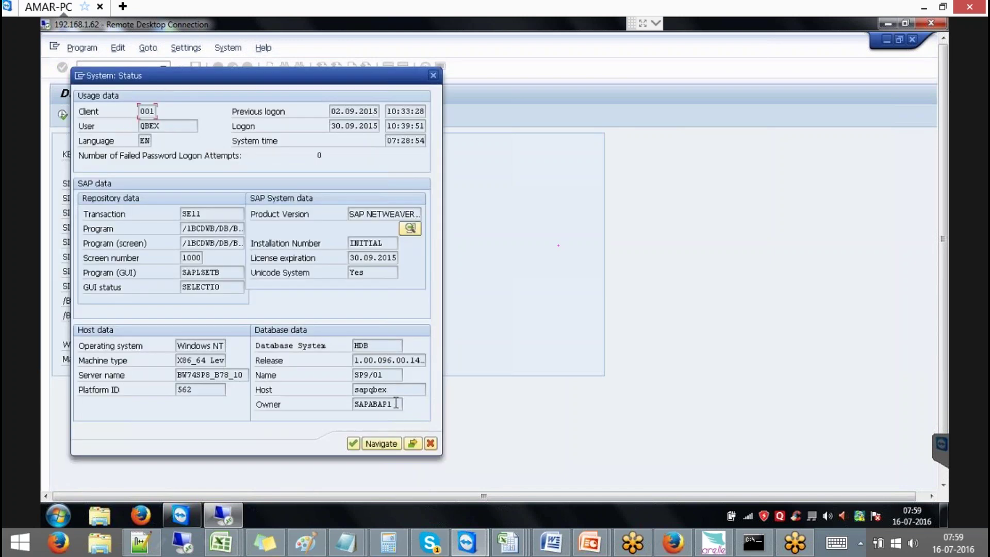
left_click_drag(395, 403, 326, 409)
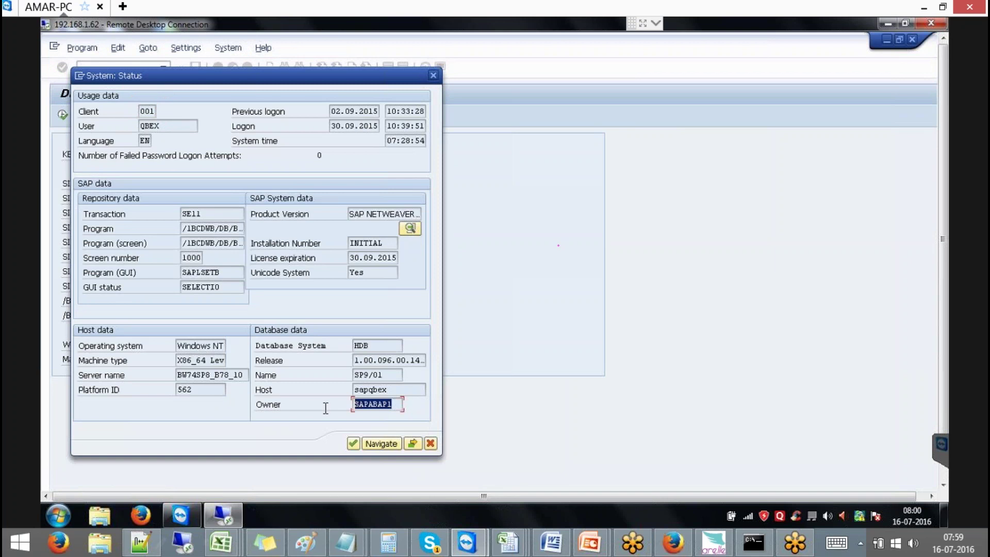
left_click(430, 444)
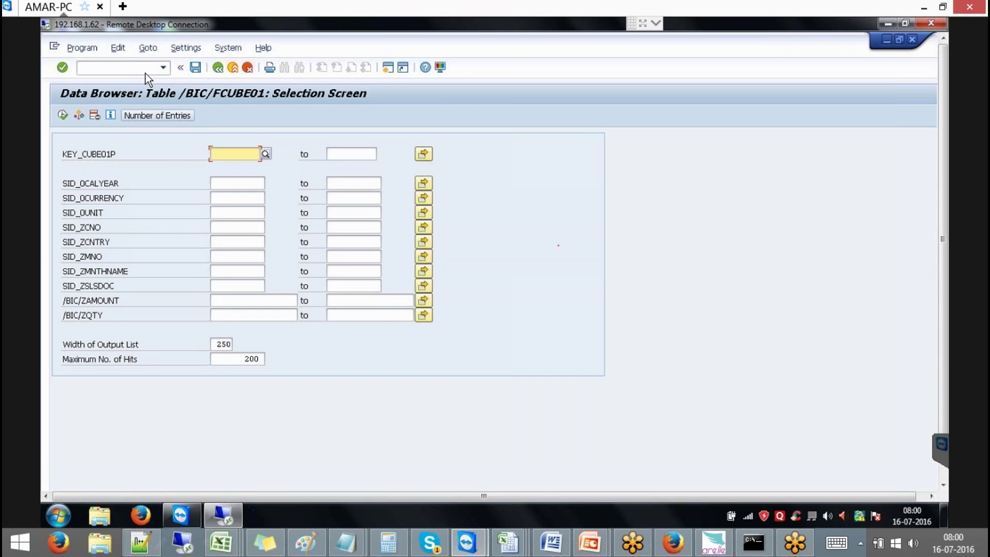
left_click(118, 66)
Launch the DBA Cockpit with transaction /NDBACOCKPIT
type("/NDBACOCKPIT")
key("Return")
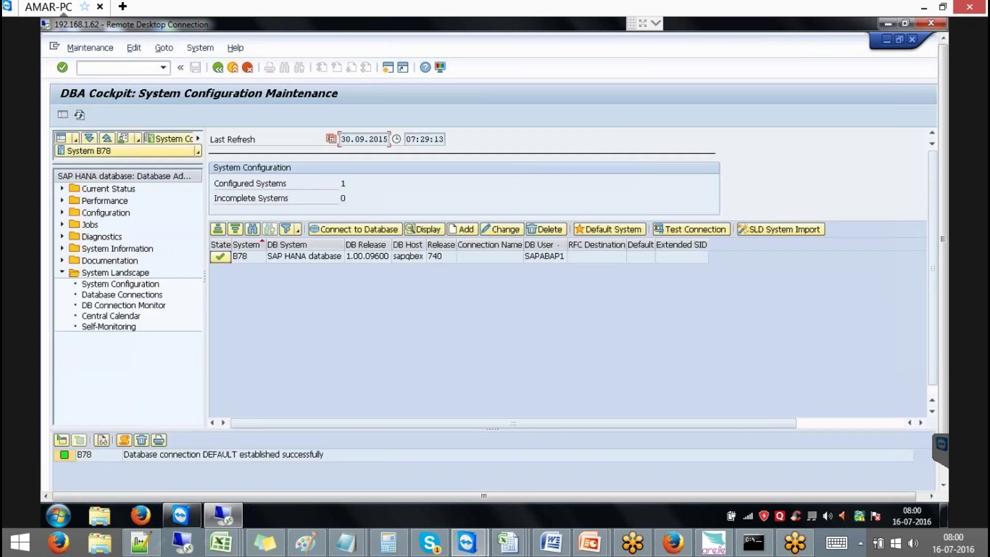
left_click(118, 67)
Review the session's system information and details, then select configured system B78
scroll(943, 246, "down", 3)
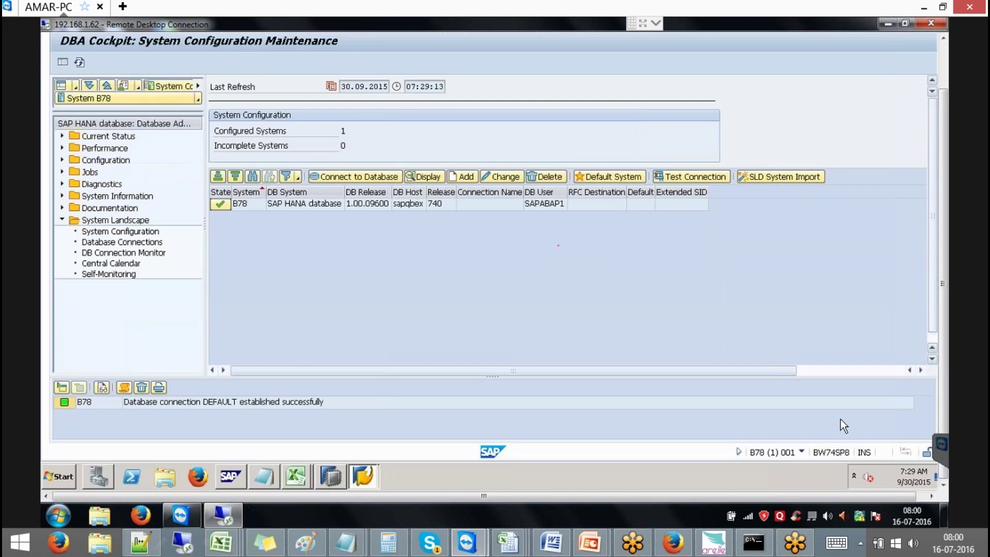
left_click(740, 452)
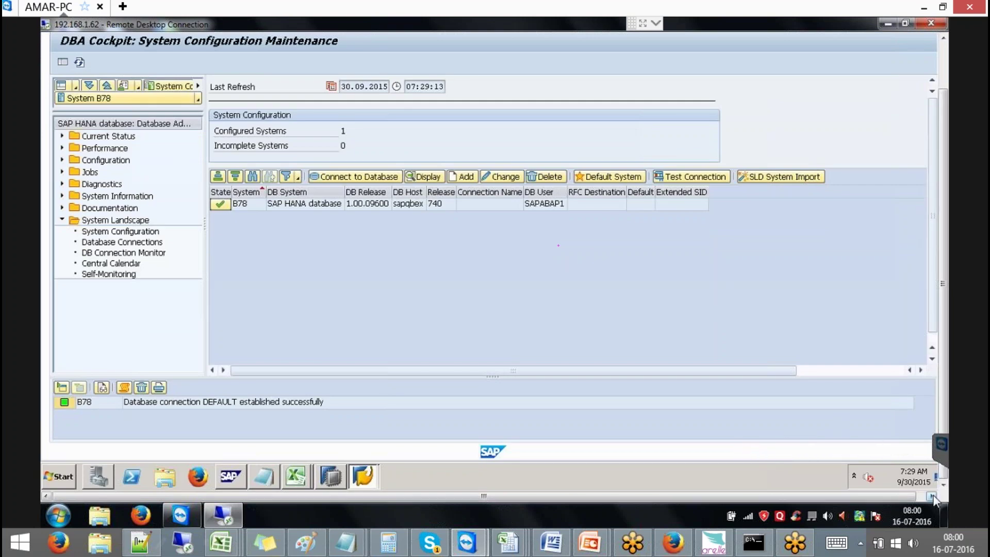
left_click_drag(909, 494, 919, 494)
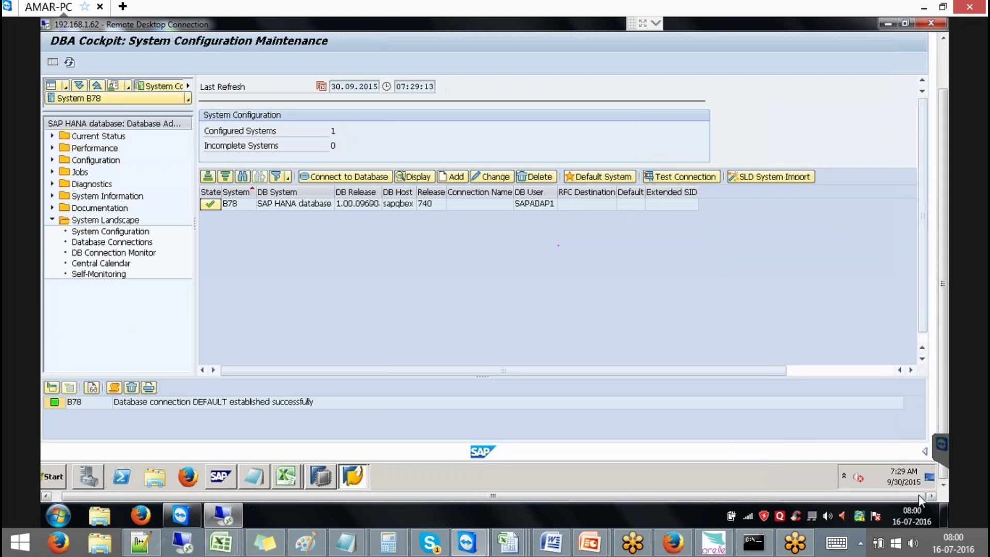
left_click(924, 453)
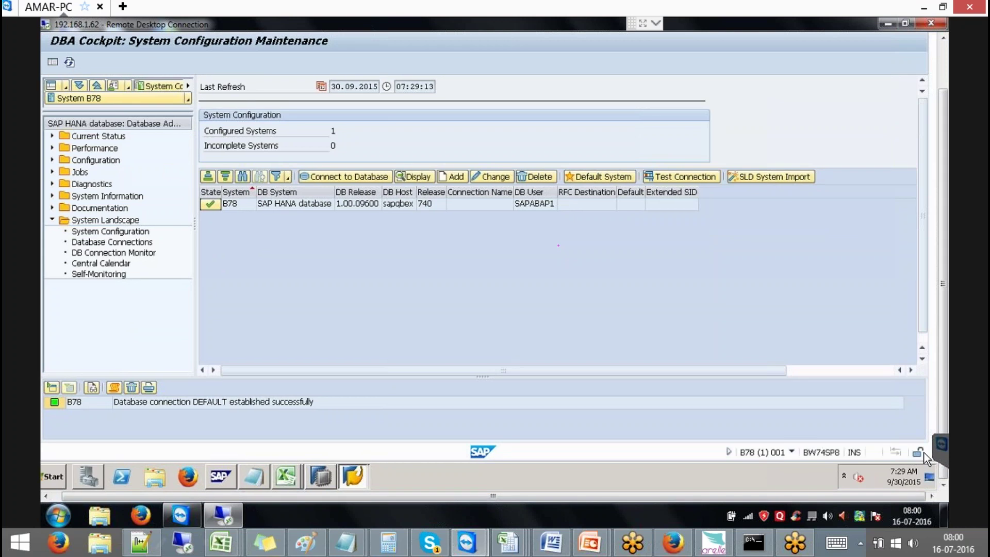
left_click(791, 451)
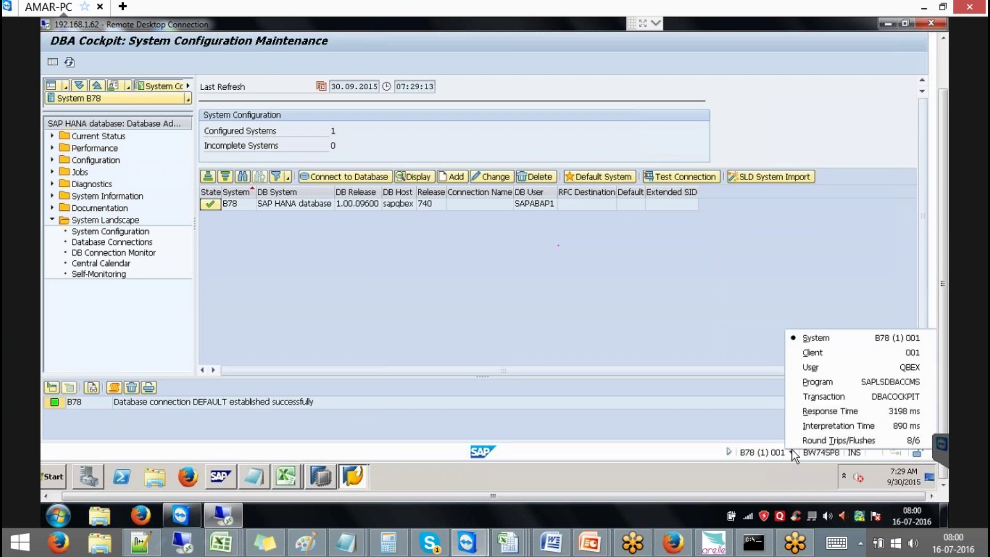
left_click(824, 249)
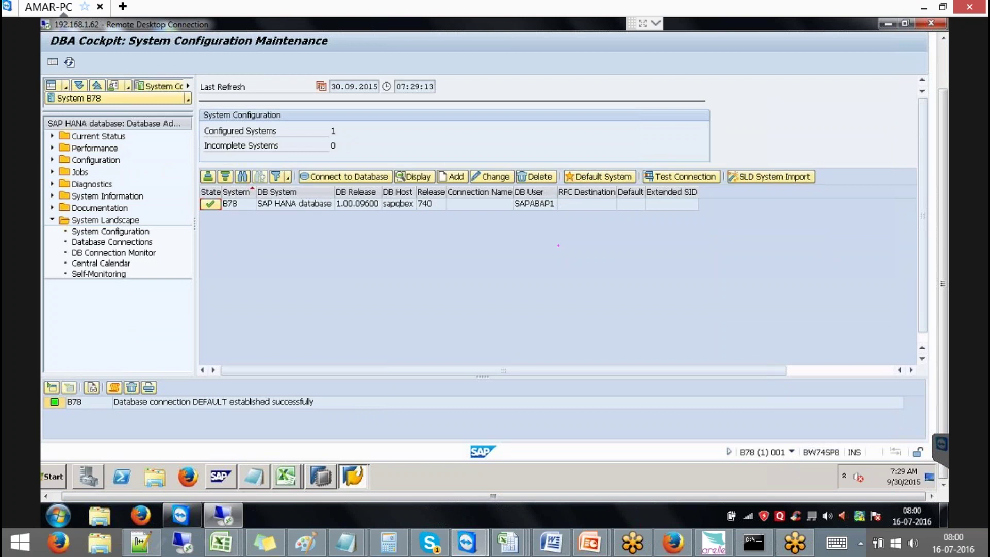
left_click(232, 204)
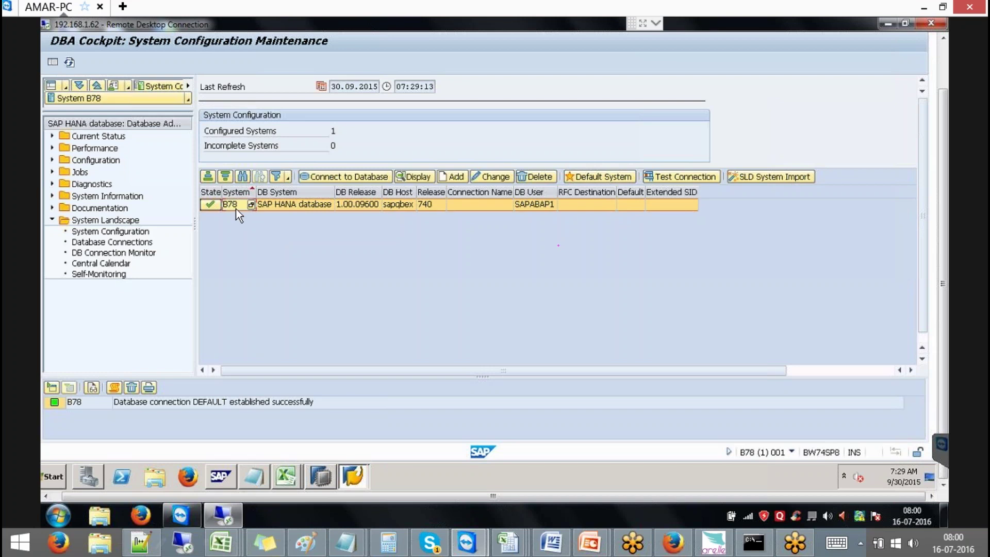
Display B78's System Data and select database SP9, schema SAPABAP1 and host sapqbex
left_click(423, 178)
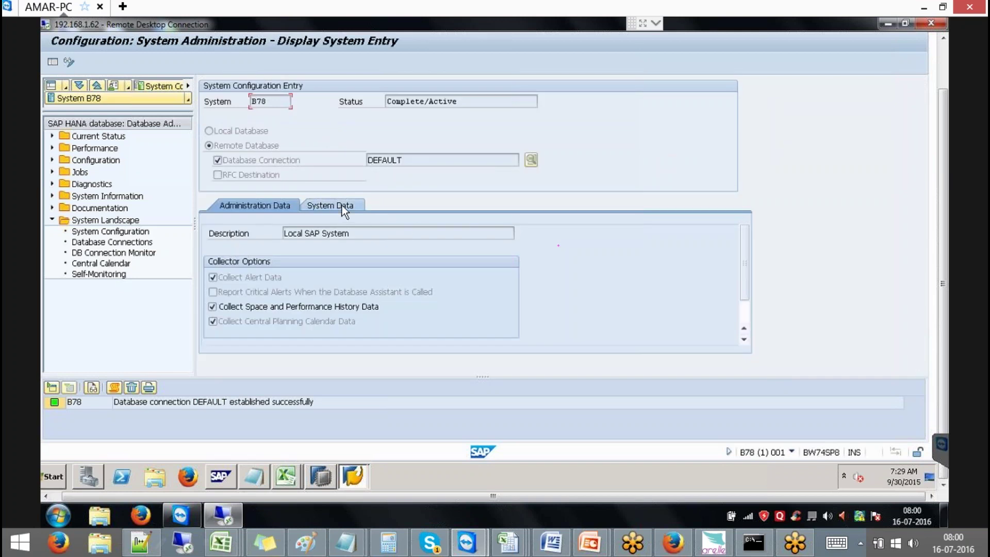
left_click(342, 205)
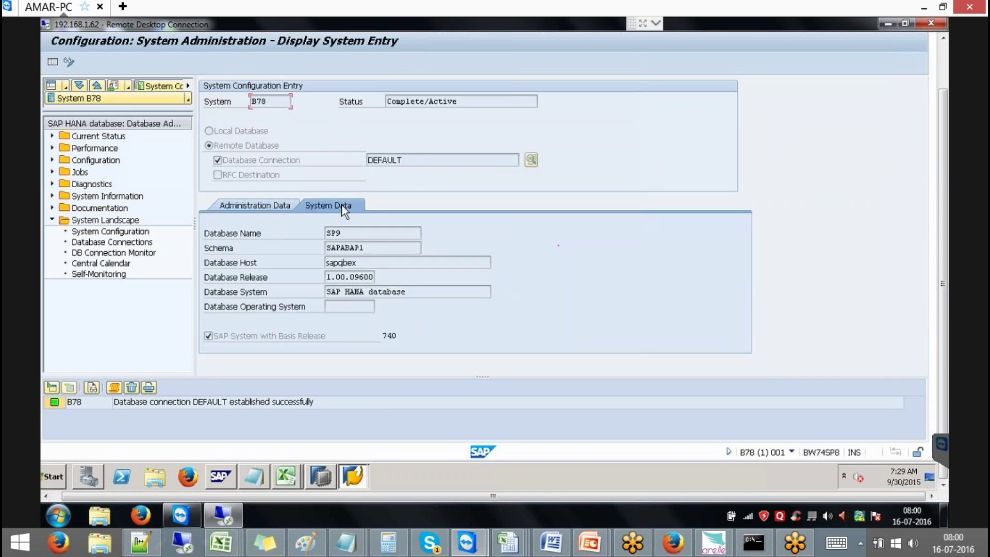
double_click(333, 233)
double_click(350, 248)
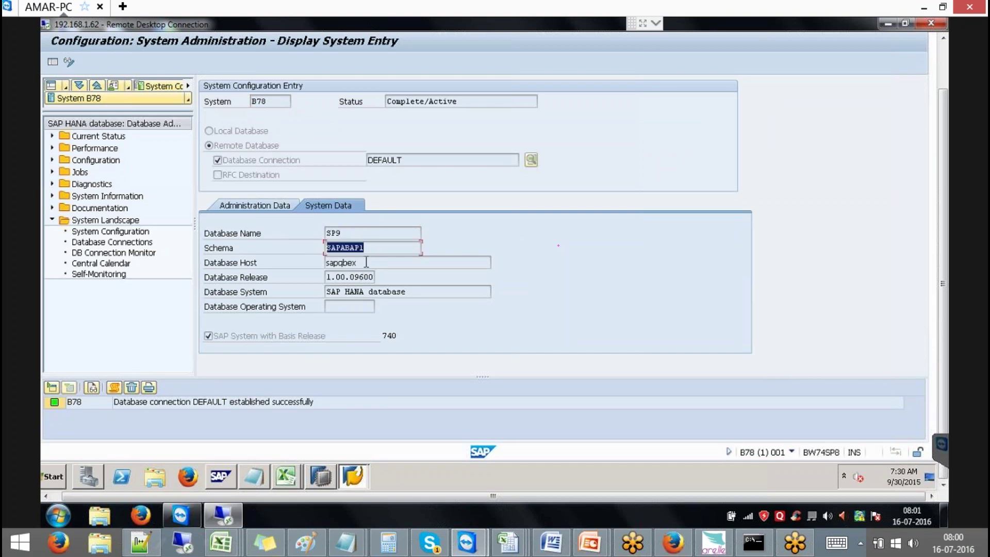
double_click(333, 262)
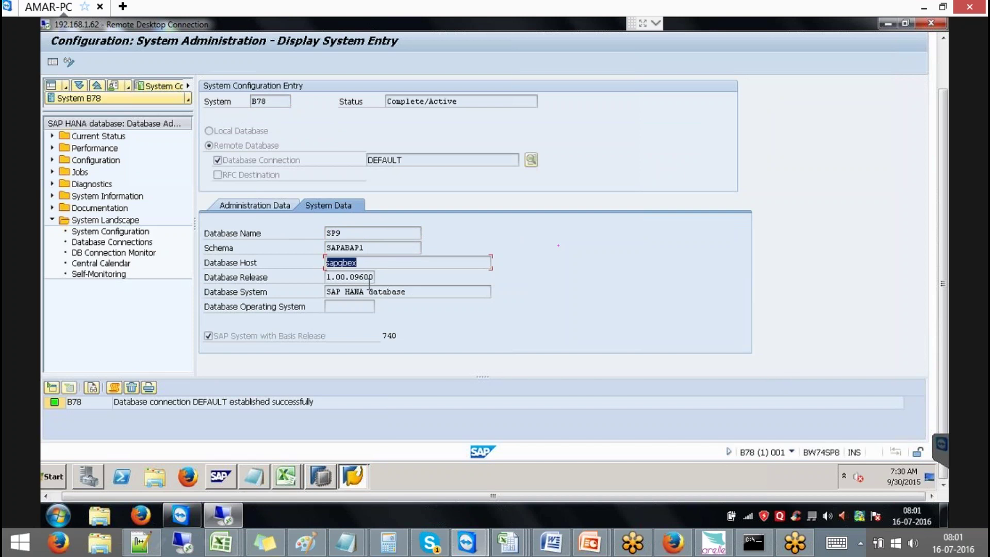
Select the database release value 1.00.09600, then its 09600 part
left_click(328, 277)
left_click_drag(327, 277, 387, 272)
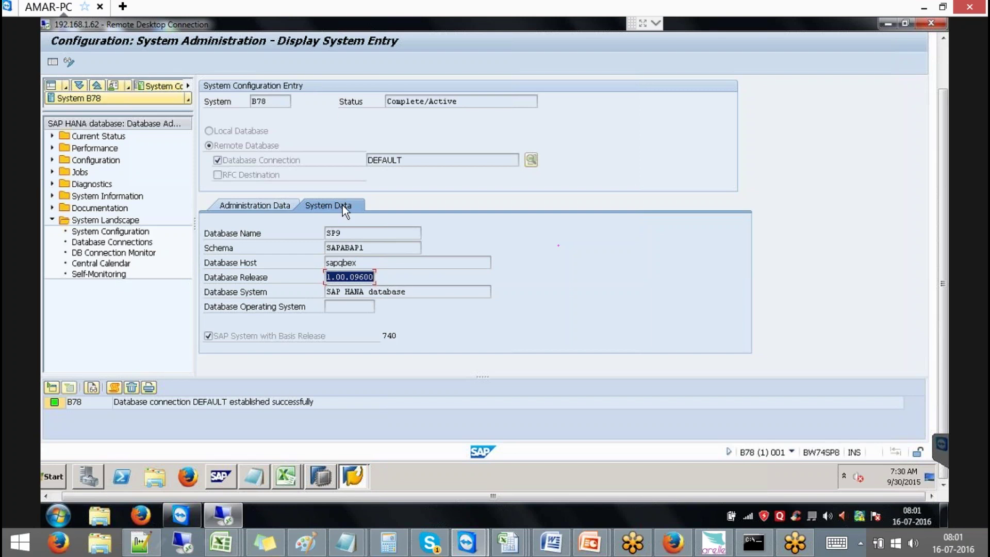
left_click(332, 279)
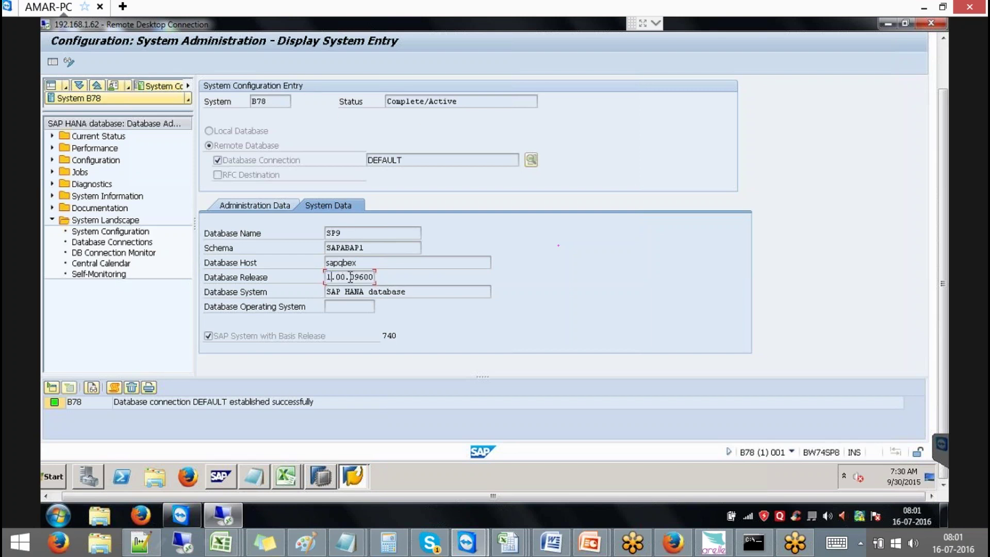
left_click_drag(350, 277, 383, 277)
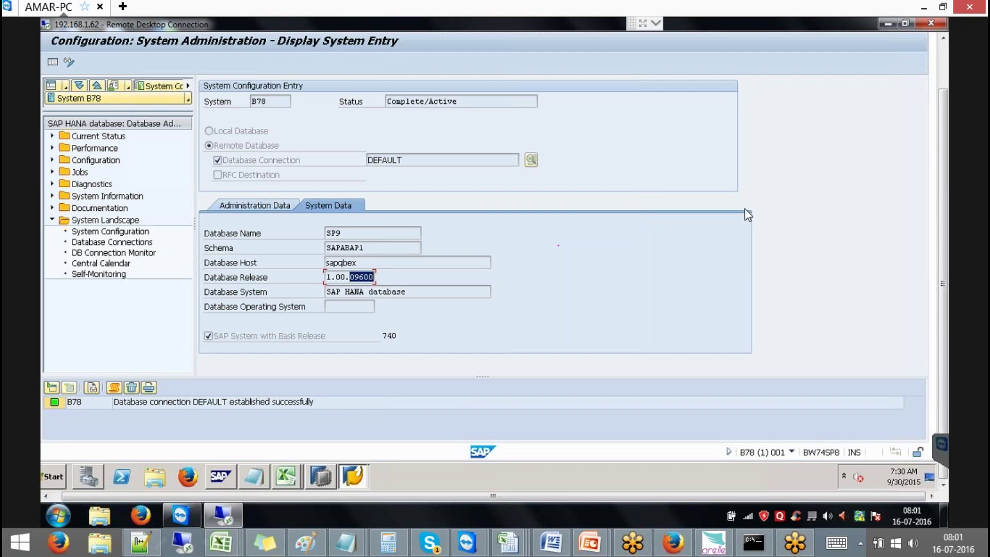
In HANA Studio, open the definition of /BIC/FACUBE1 from SAPABAP1's /BIC/F* tables
left_click(326, 475)
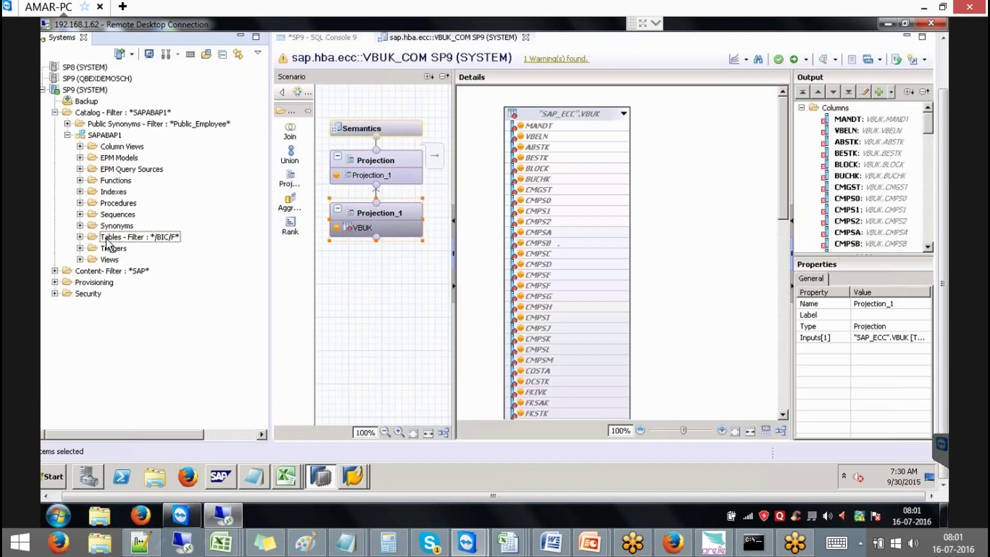
left_click(80, 236)
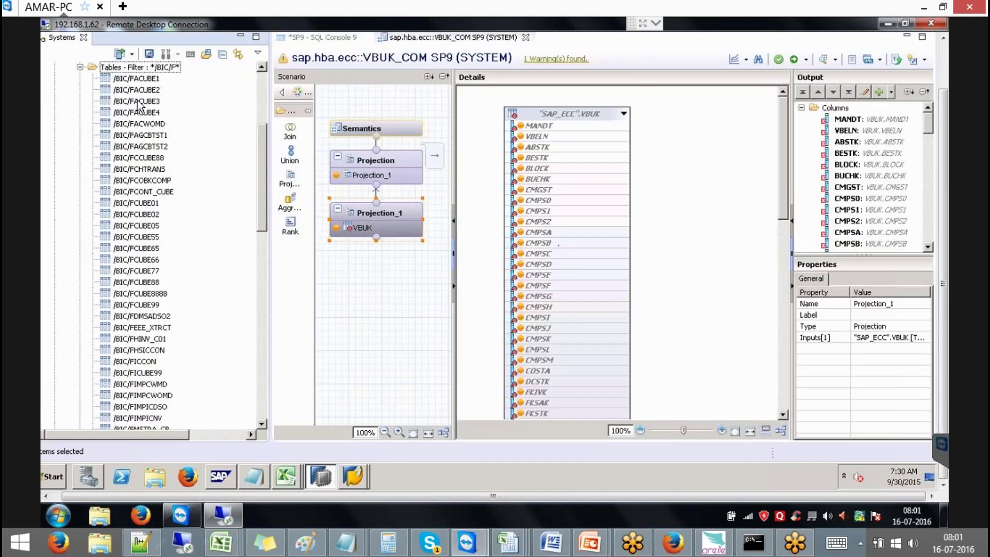
right_click(139, 79)
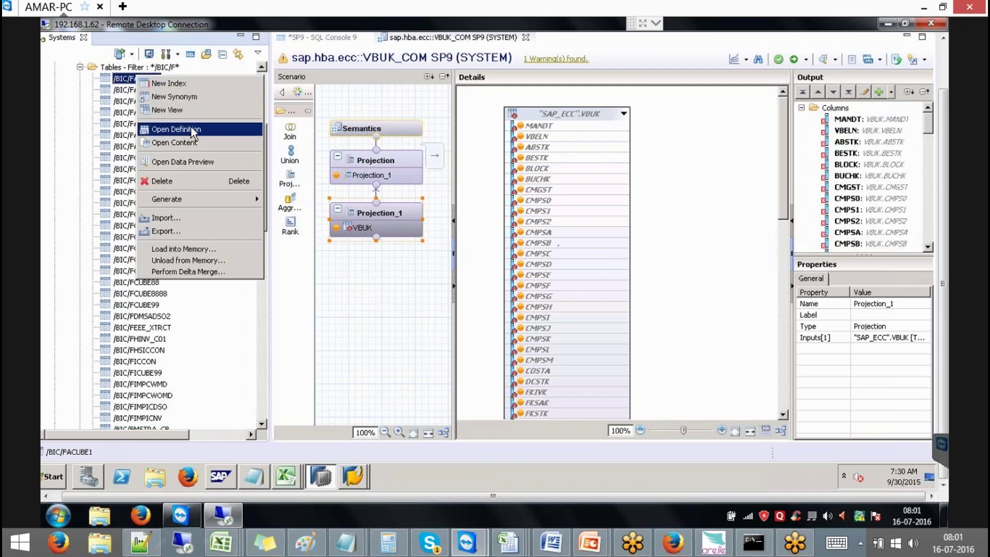
left_click(222, 129)
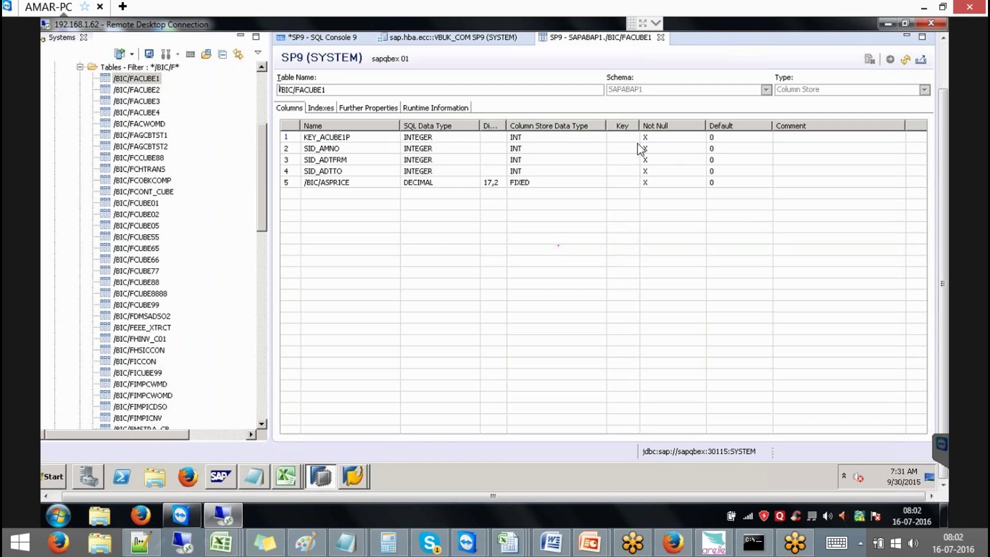
Preview /BIC/FACUBE1 content via SELECT TOP 1000, returning 8 rows
left_click(619, 139)
left_click(143, 79)
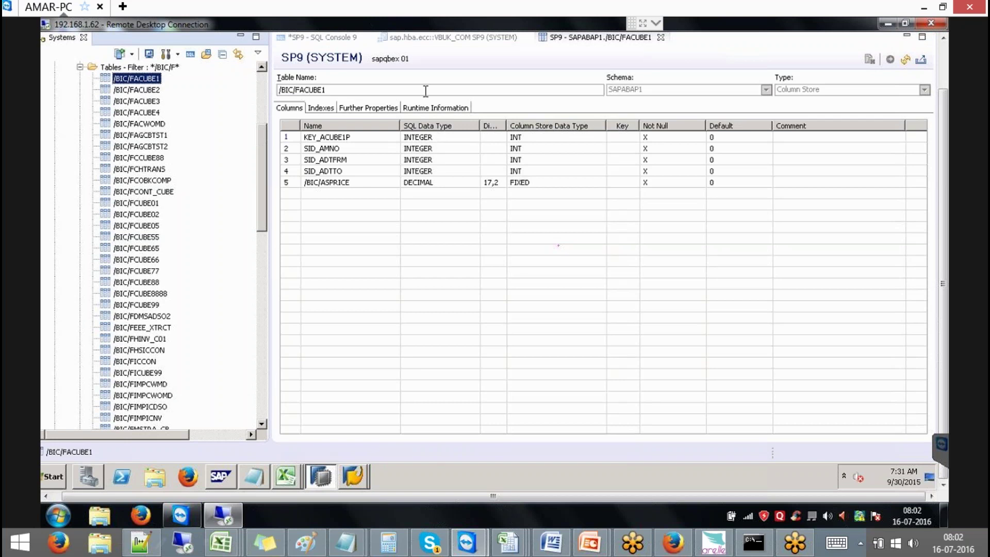
left_click(943, 61)
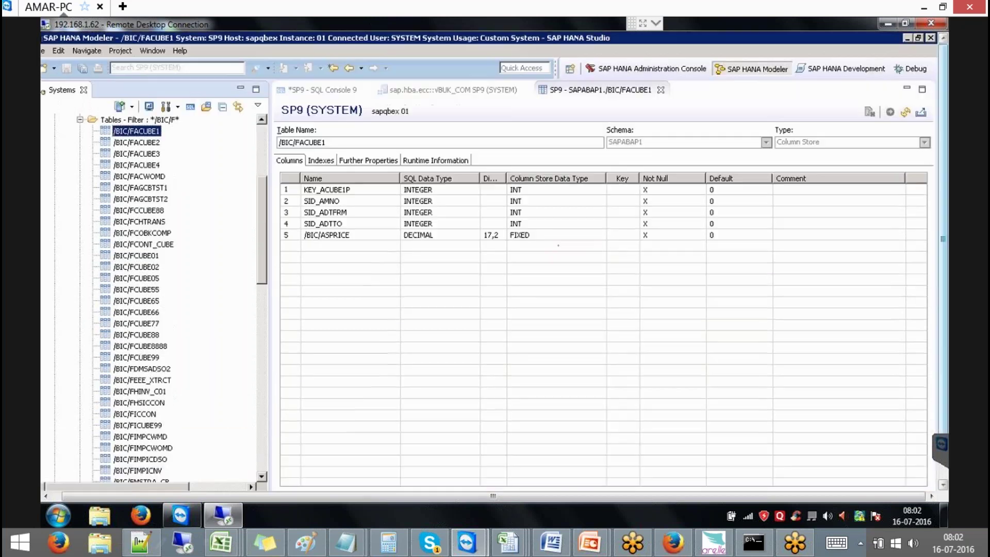
left_click(327, 140)
right_click(314, 143)
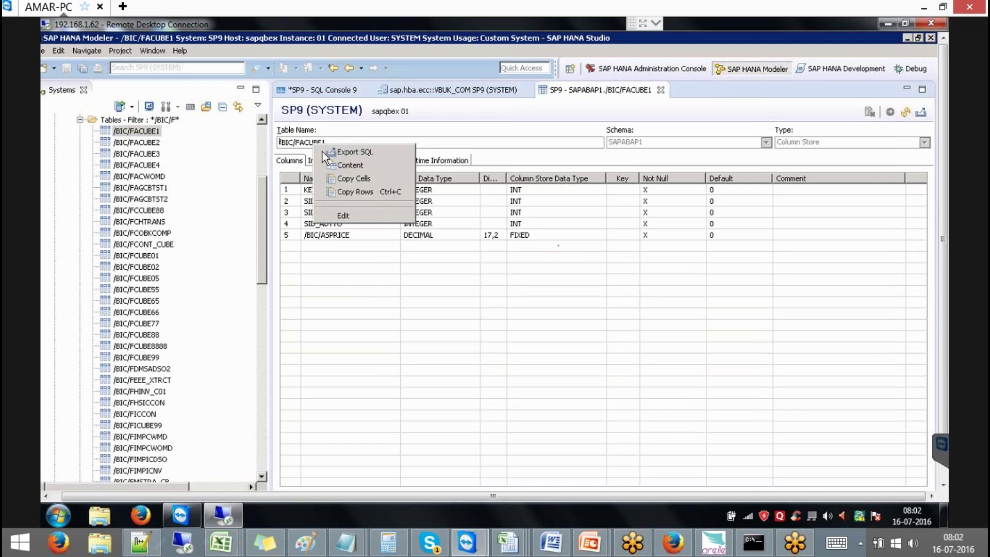
left_click(364, 166)
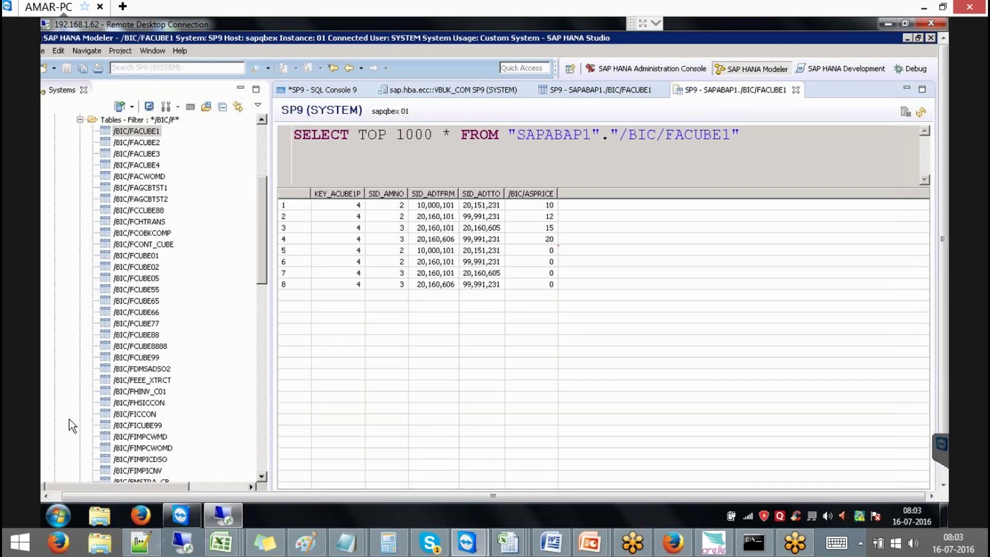
left_click(61, 516)
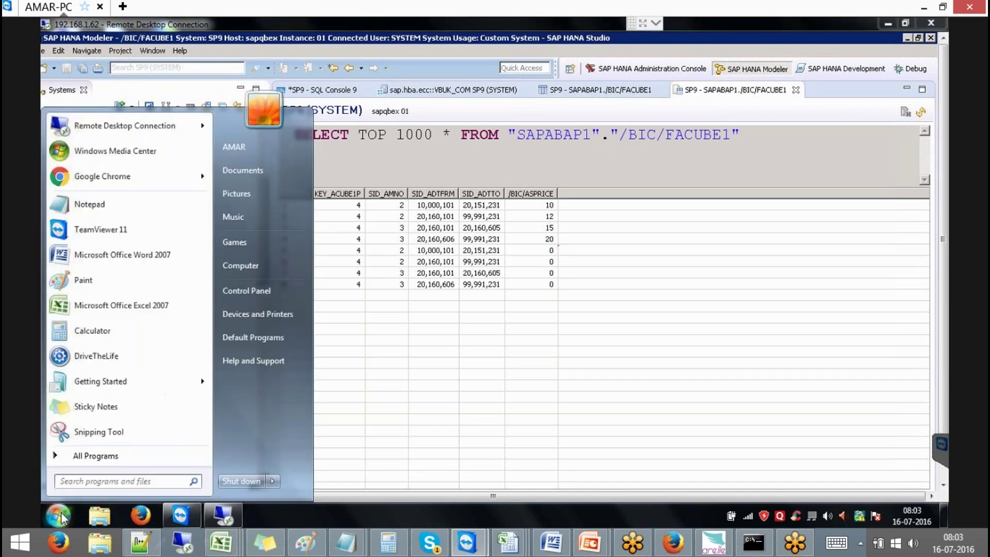
left_click(176, 134)
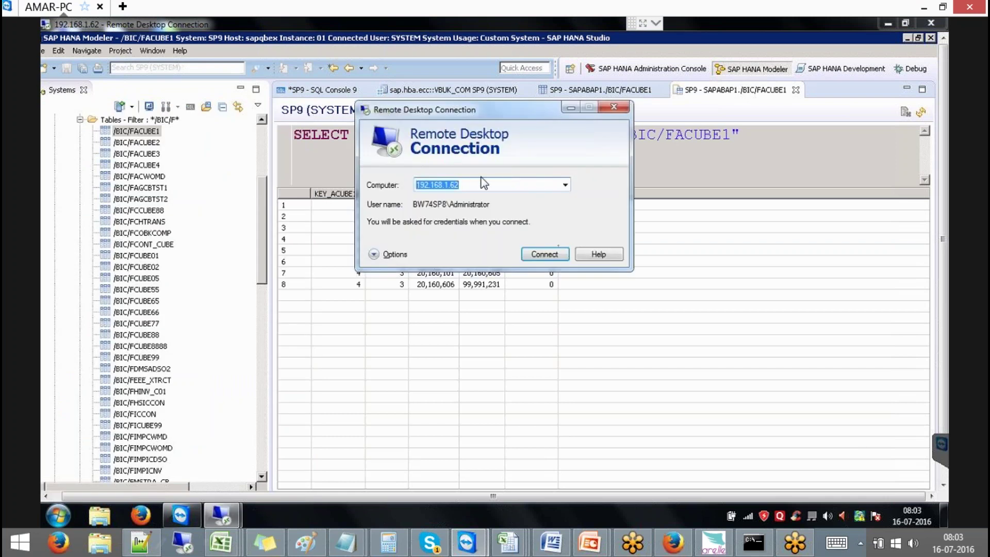
left_click(459, 185)
key("BackSpace")
type("5")
key("Return")
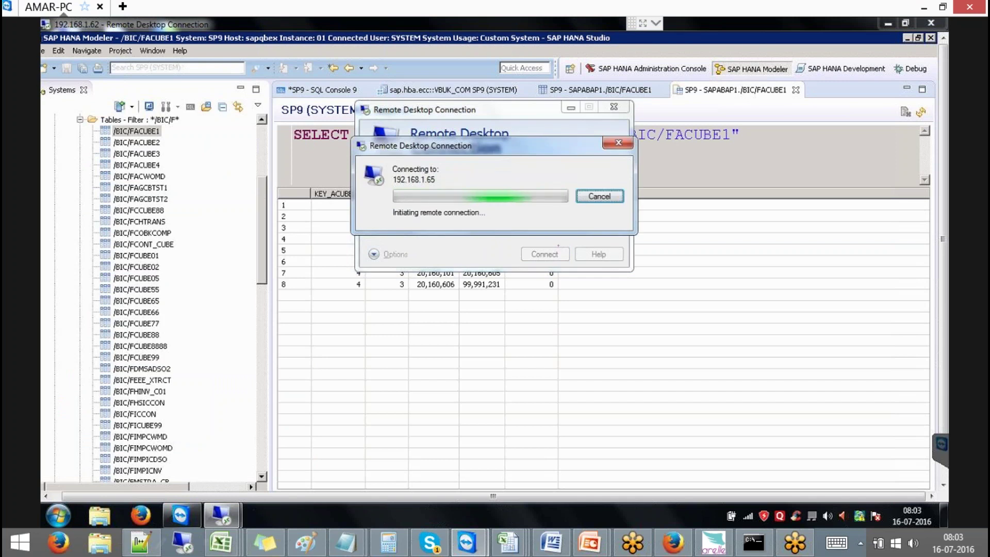
left_click(600, 197)
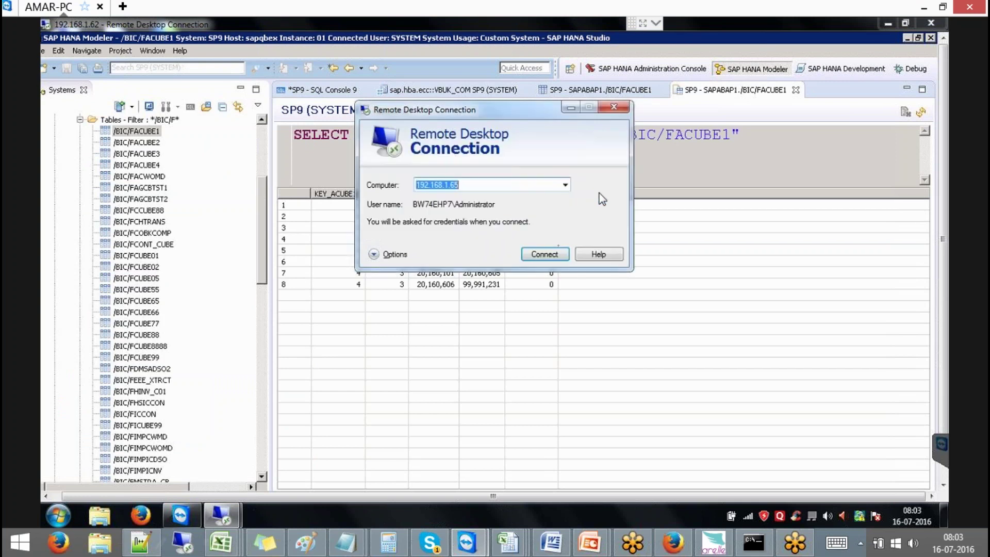
left_click(685, 135)
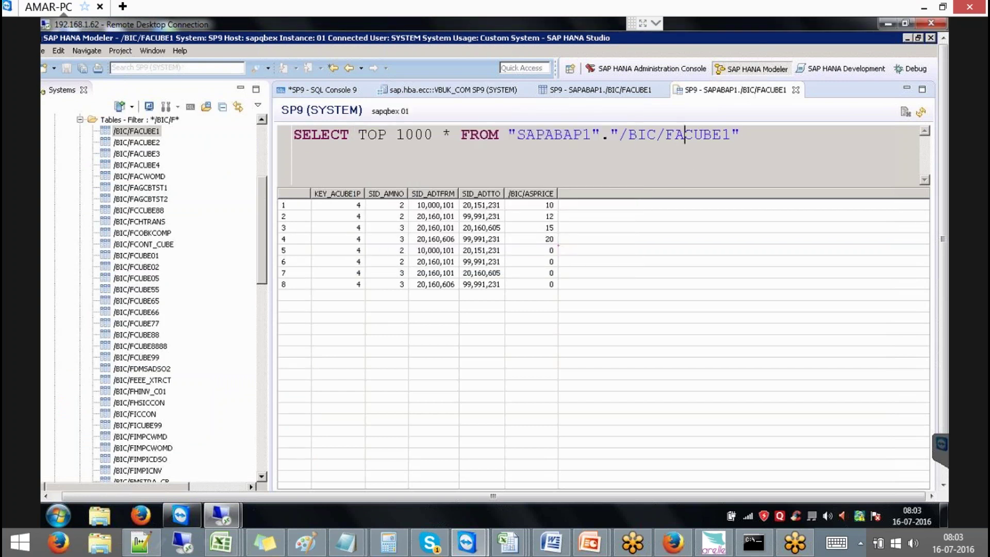
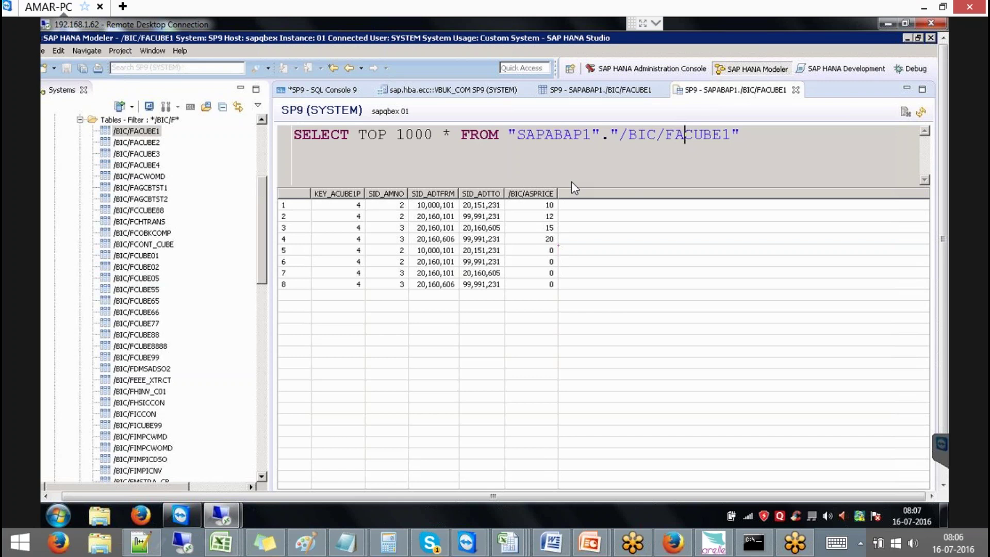
Collapse the SP9 Catalog folder so the tree shows only the SP8 and SP9 (SYSTEM) nodes
left_click(262, 137)
left_click(55, 165)
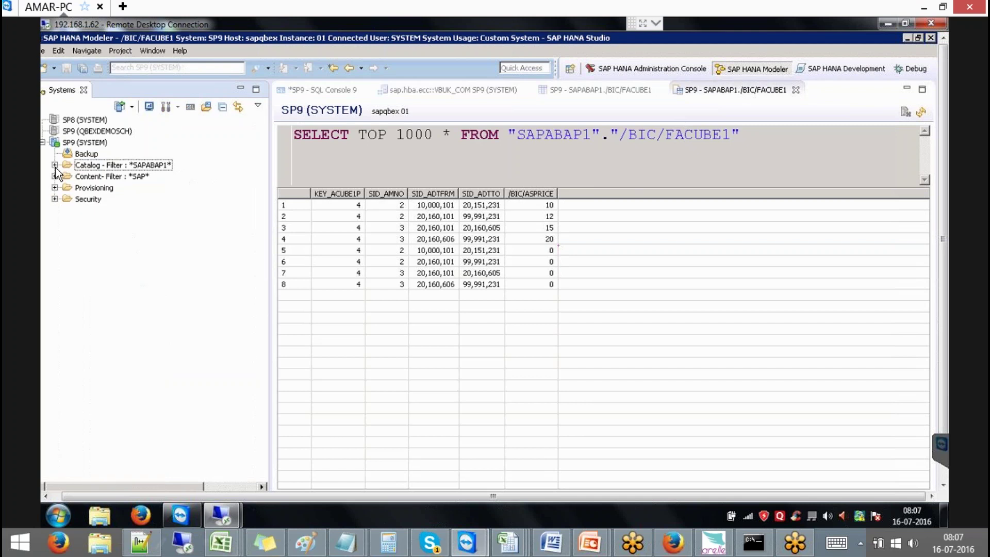
left_click(78, 144)
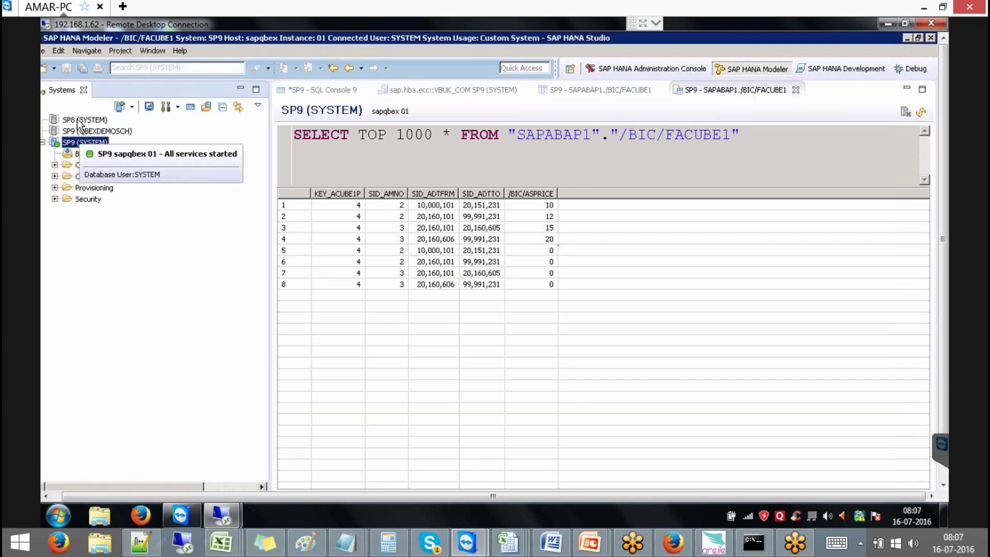
left_click(80, 120)
left_click(77, 143)
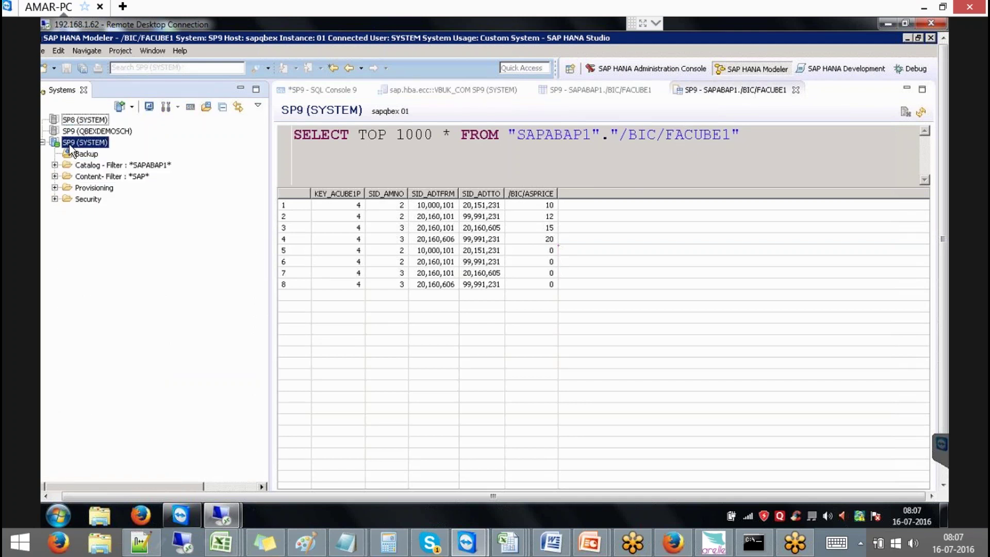
left_click(86, 121)
left_click(86, 143)
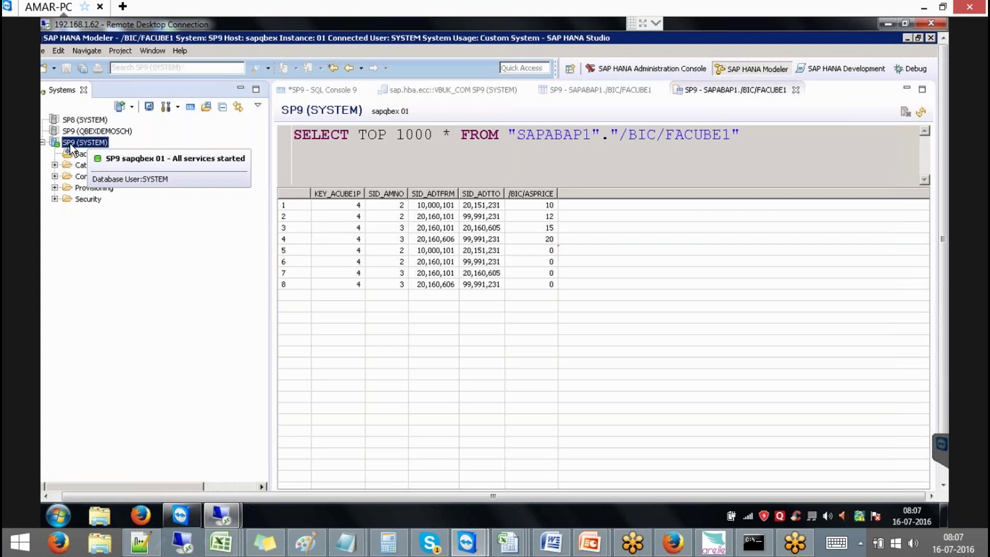
left_click(92, 121)
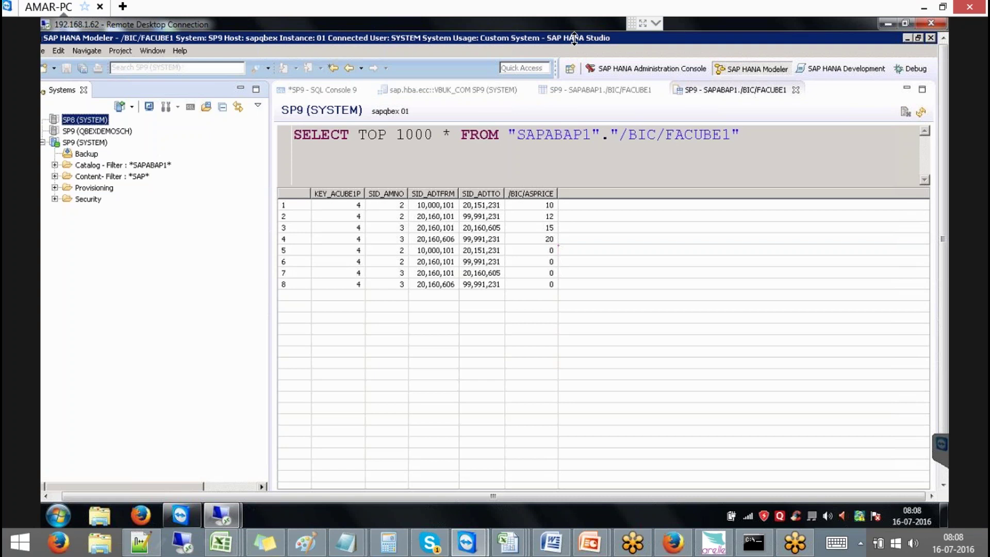
left_click(48, 497)
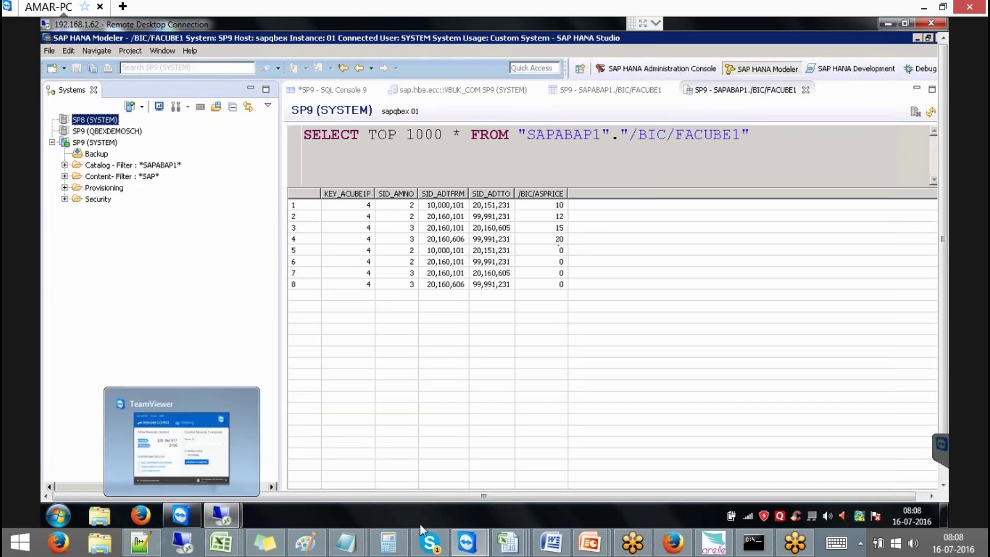
Open a new Firefox tab on service.sap.com using the 'SERV' address suggestion
left_click(672, 541)
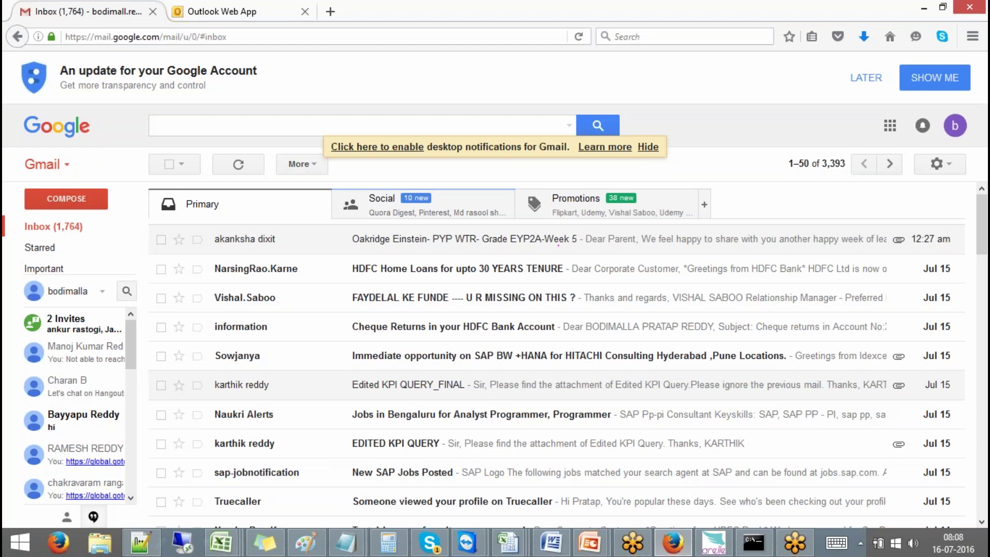
left_click(330, 11)
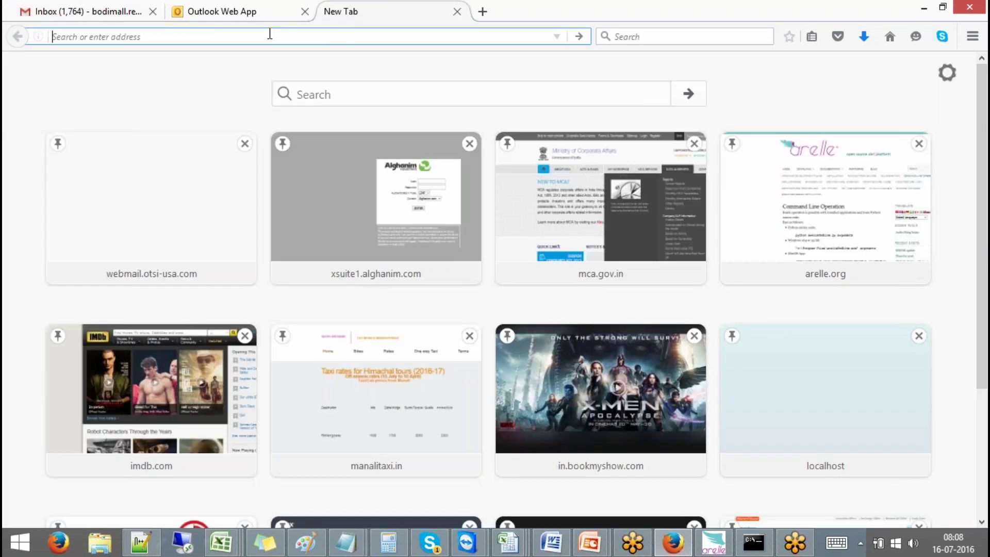
type("SERVice.sap.com/")
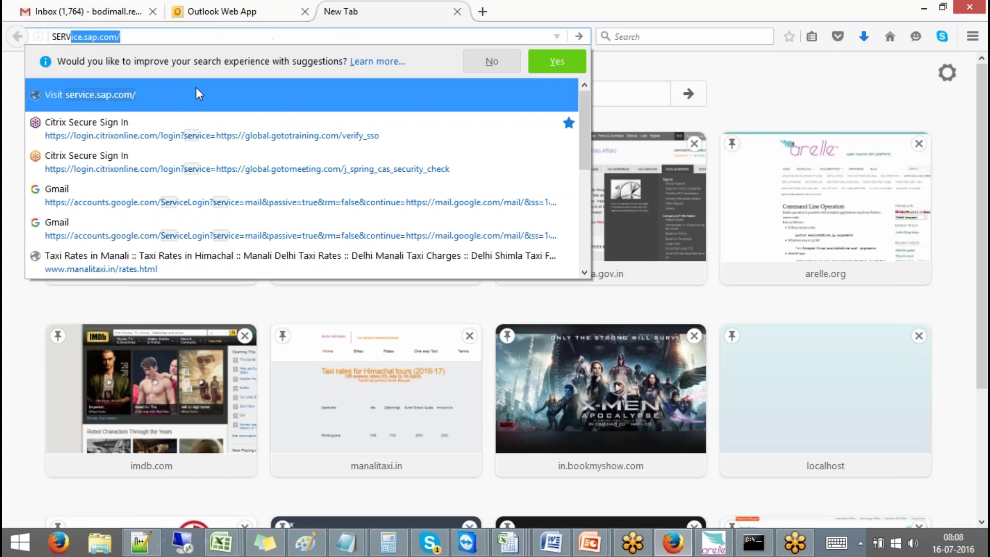
left_click(196, 89)
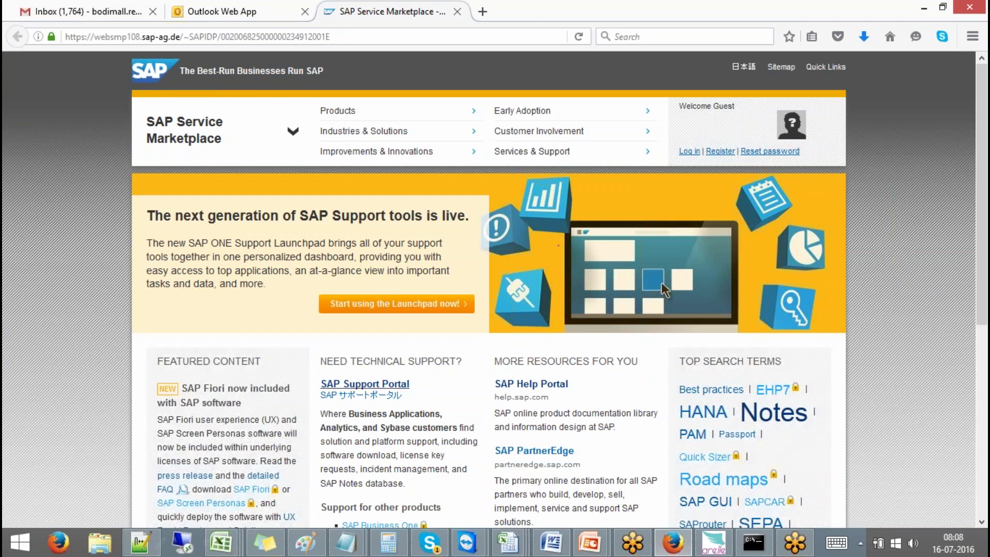
Go from SAP Support Portal through Software Downloads and Installations and Upgrades to the download catalog
left_click(404, 387)
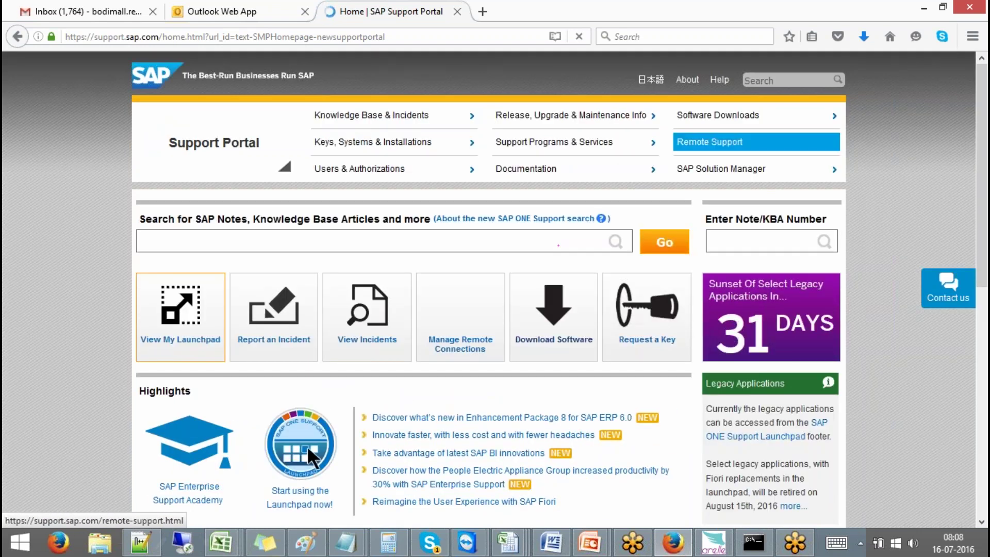
left_click(799, 125)
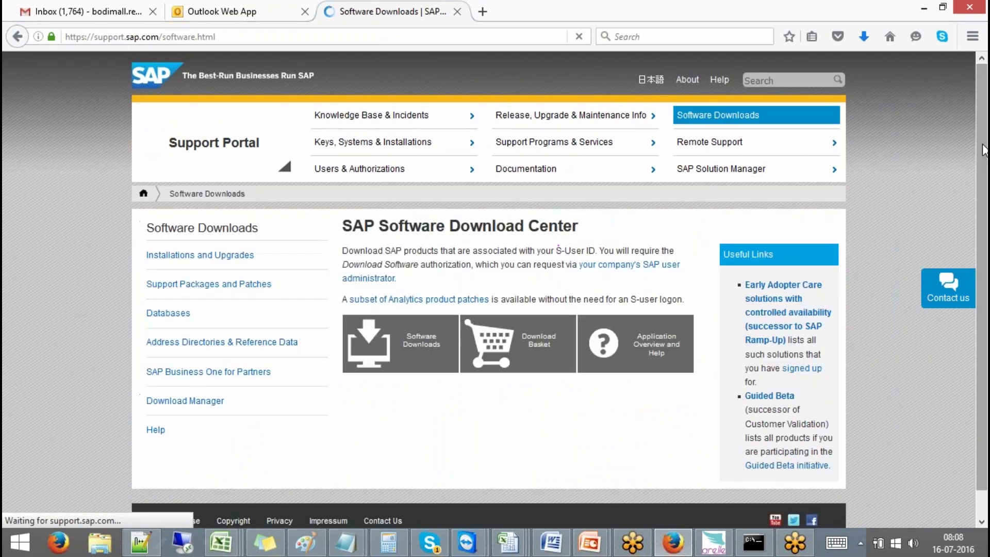
left_click(223, 259)
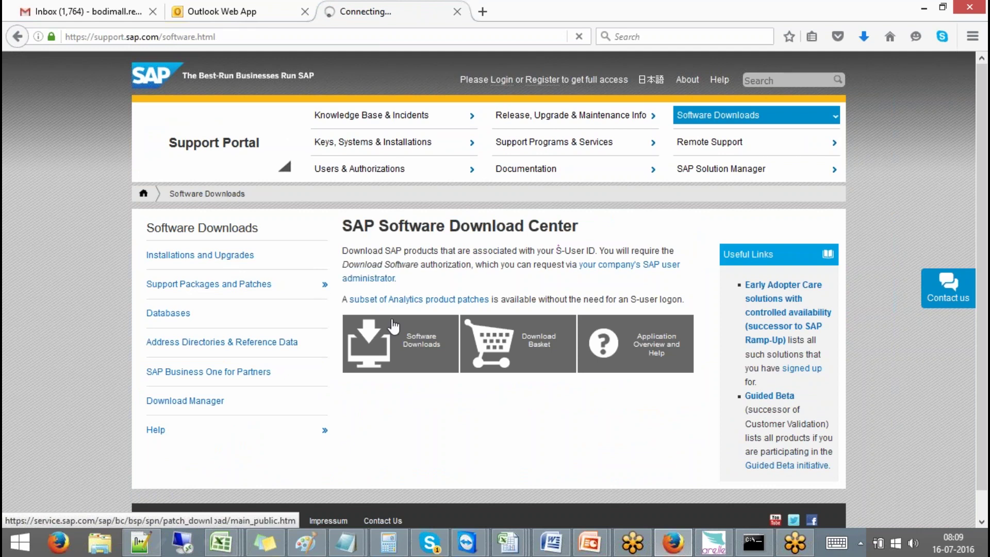
left_click(407, 334)
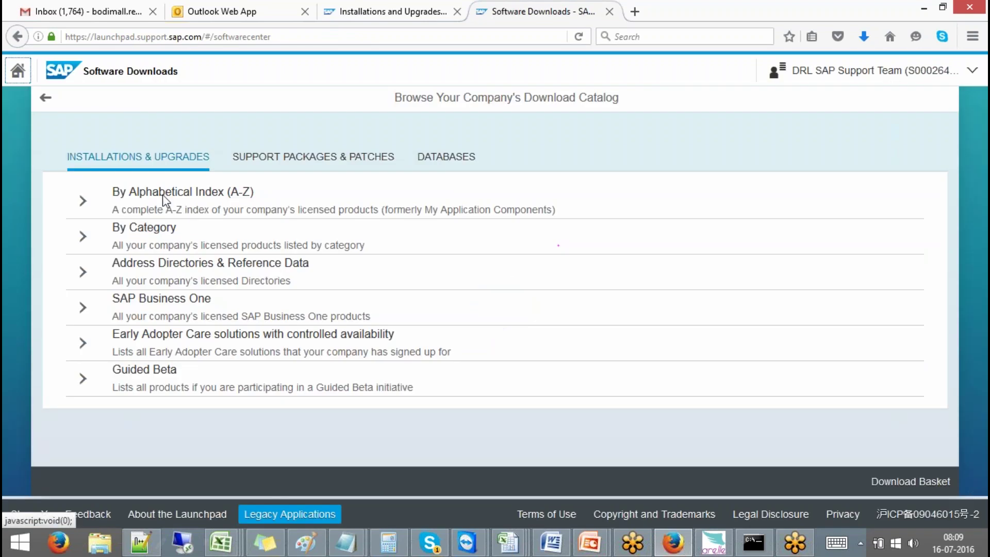
Browse the A-Z index under H: SAP IN-MEMORY > HANA PLATFORM EDITION > SAP HANA PLATFORM EDIT. 1.0
left_click(82, 201)
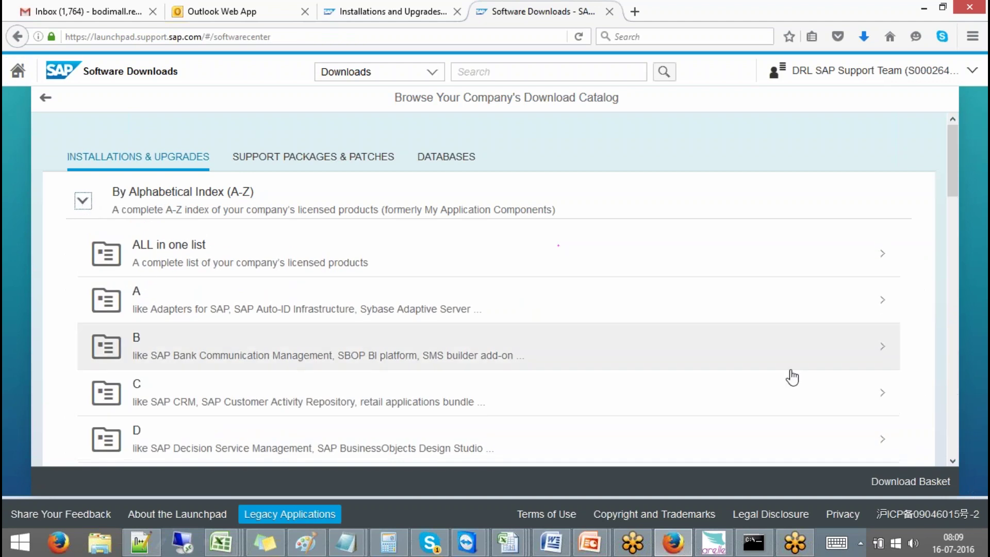
scroll(957, 419, "down", 5)
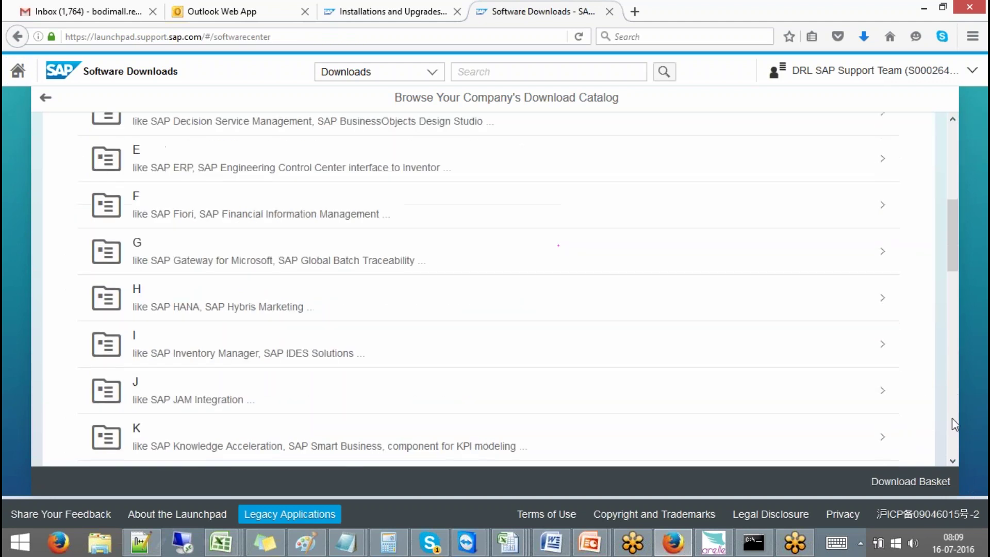
left_click(172, 301)
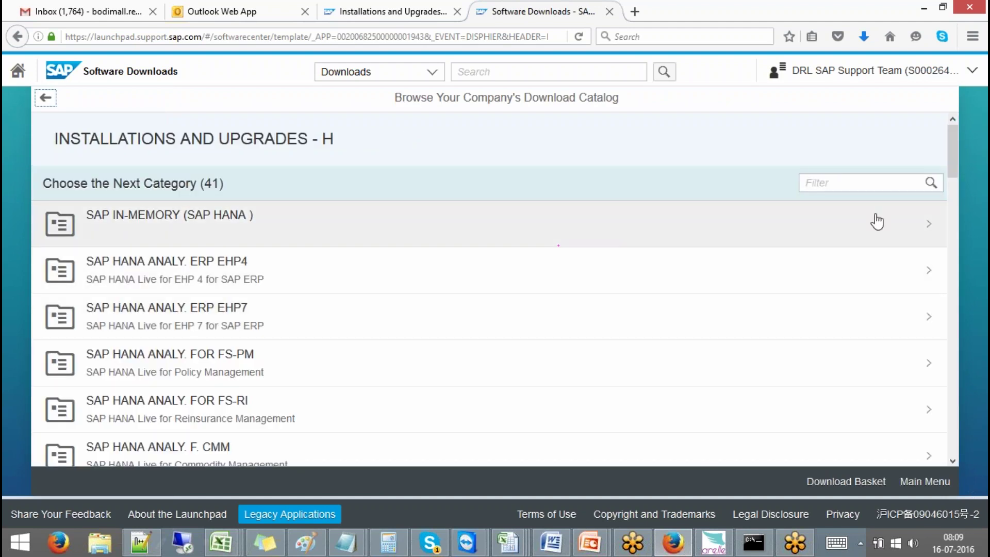
left_click(245, 217)
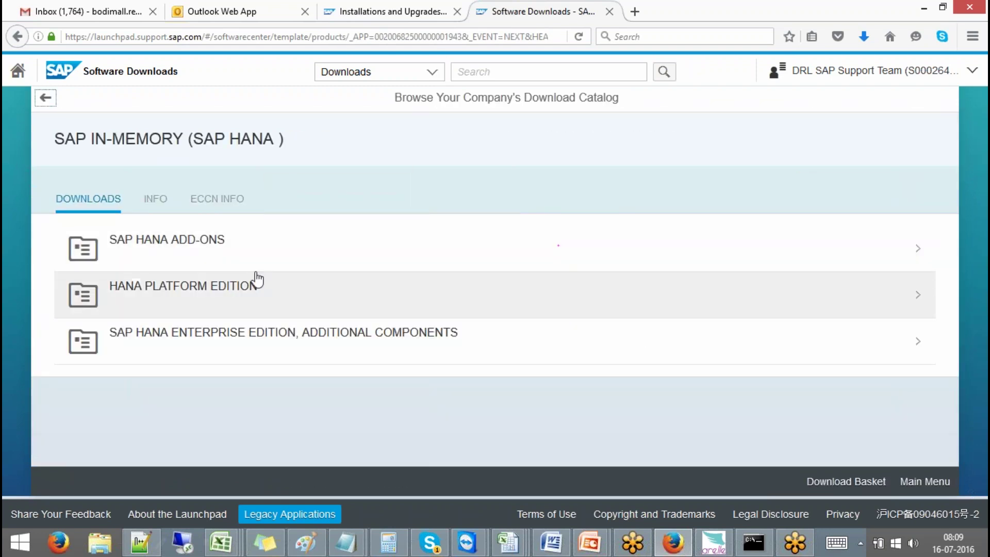
left_click(204, 288)
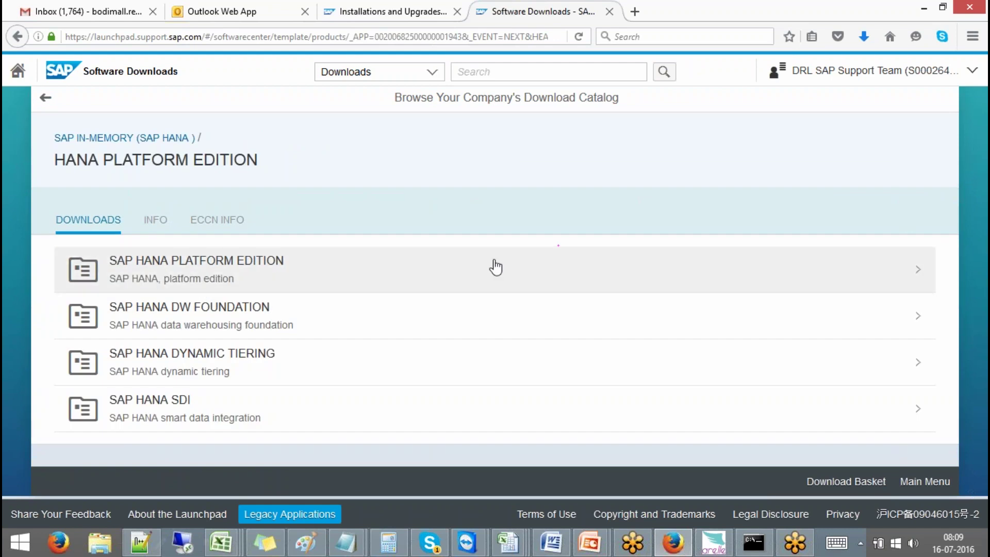
left_click(229, 270)
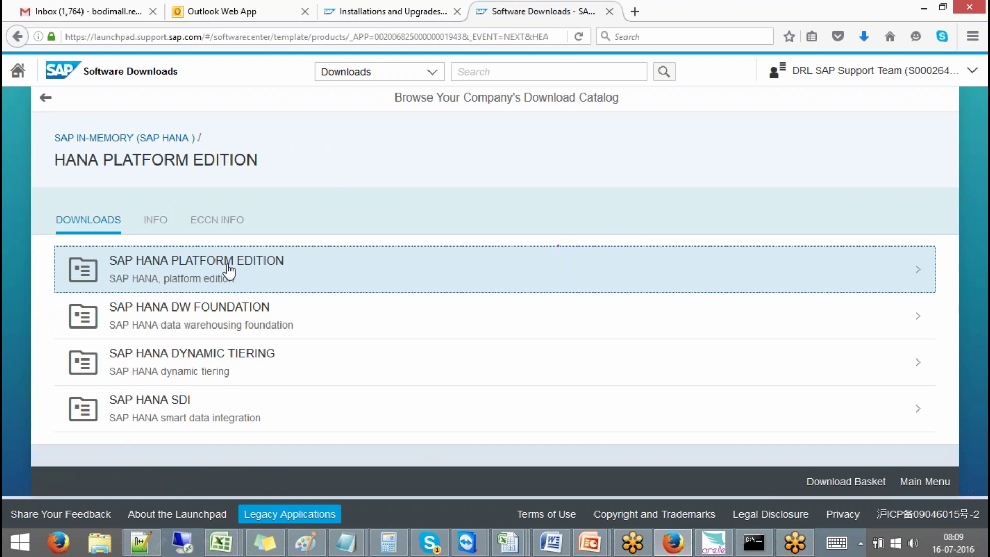
left_click(223, 271)
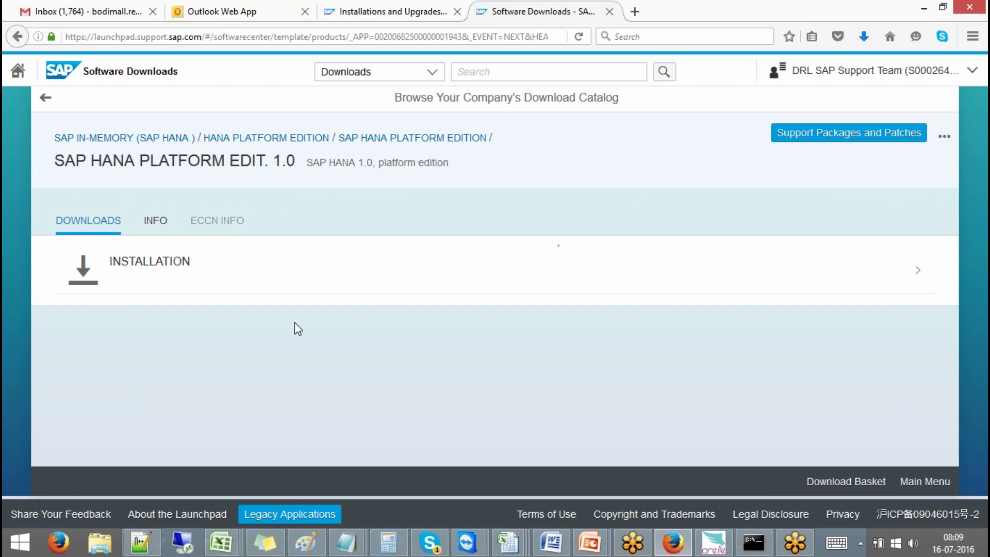
Show the INFO tab for SAP HANA PLATFORM EDIT. 1.0 and scroll through its description
left_click(163, 227)
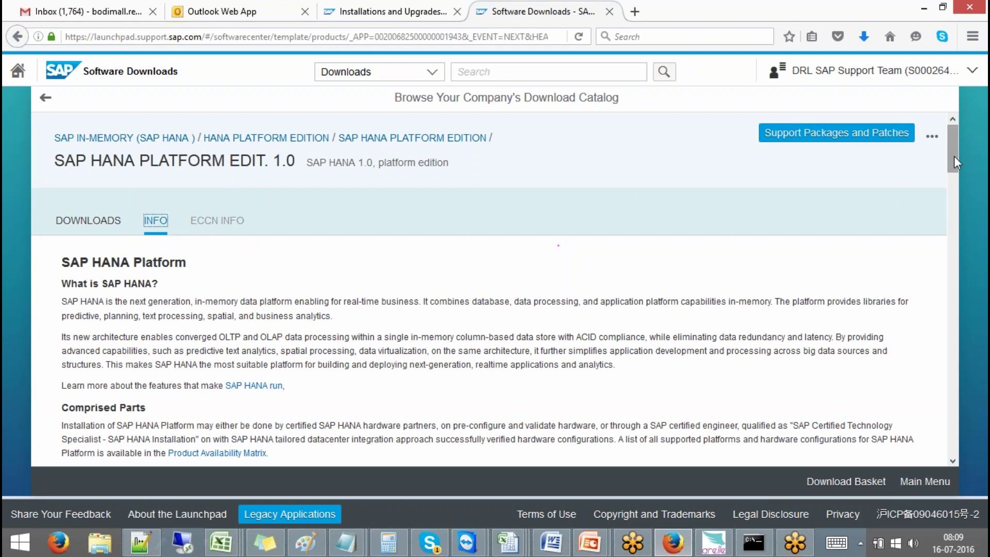
left_click_drag(954, 163, 953, 277)
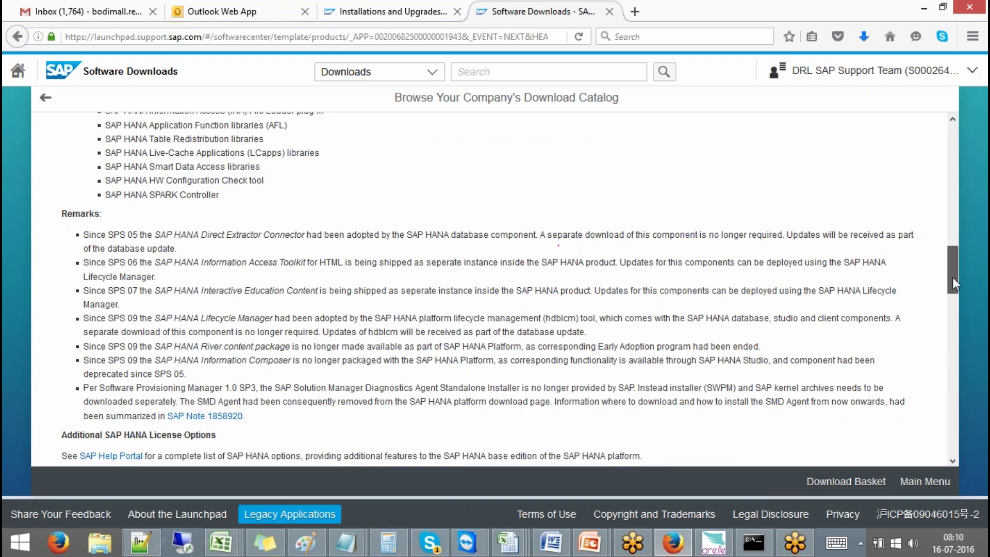
left_click_drag(952, 277, 952, 329)
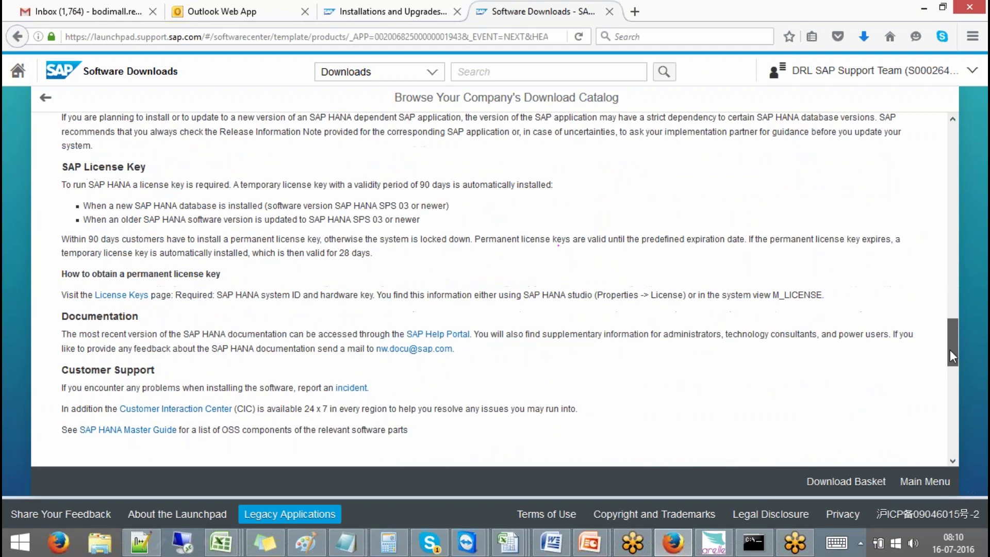
left_click_drag(952, 356, 897, 144)
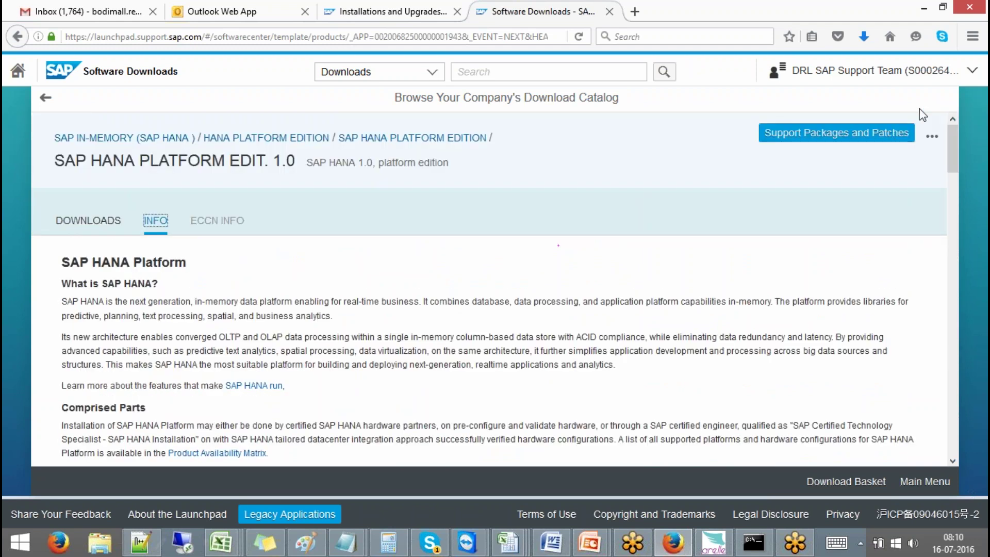
left_click(46, 99)
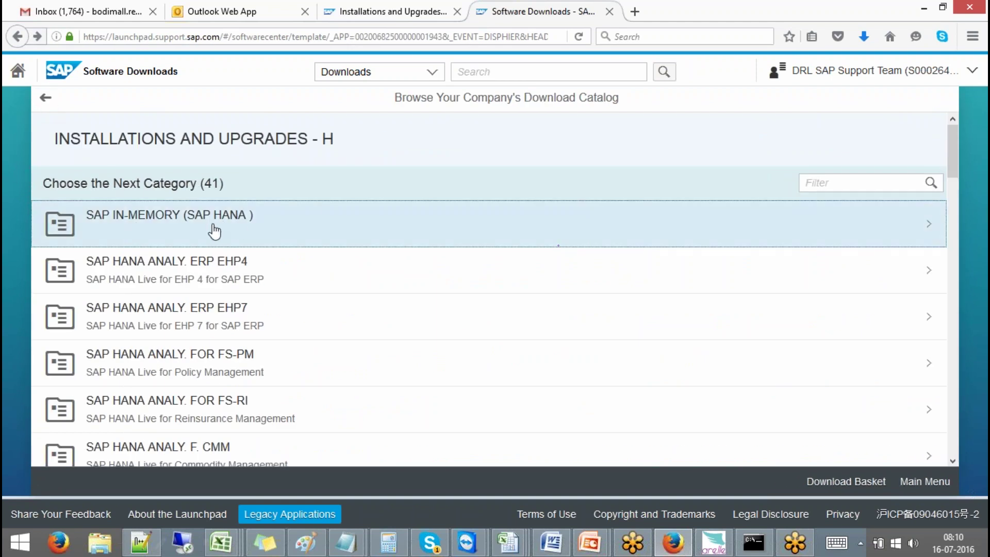
left_click(930, 225)
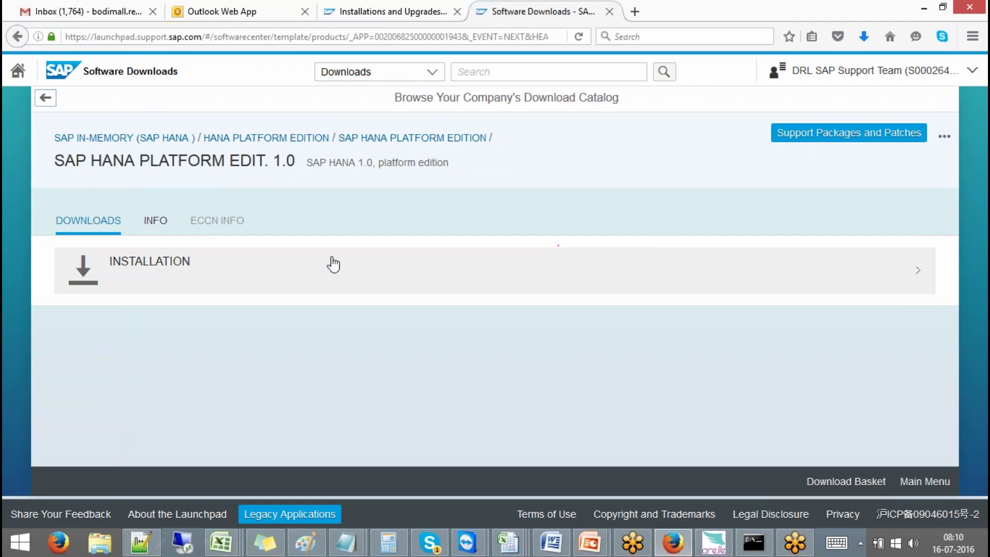
left_click(187, 262)
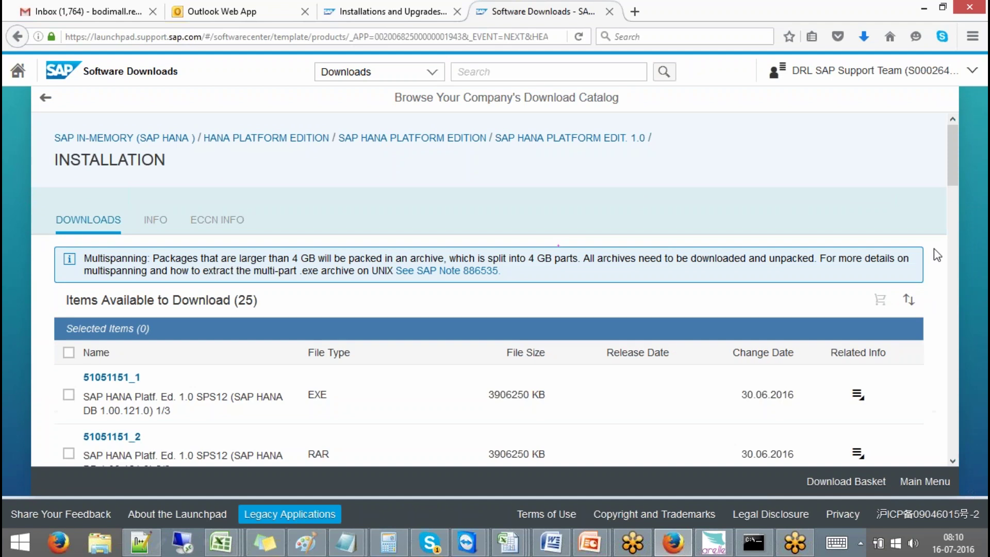
left_click_drag(951, 160, 952, 200)
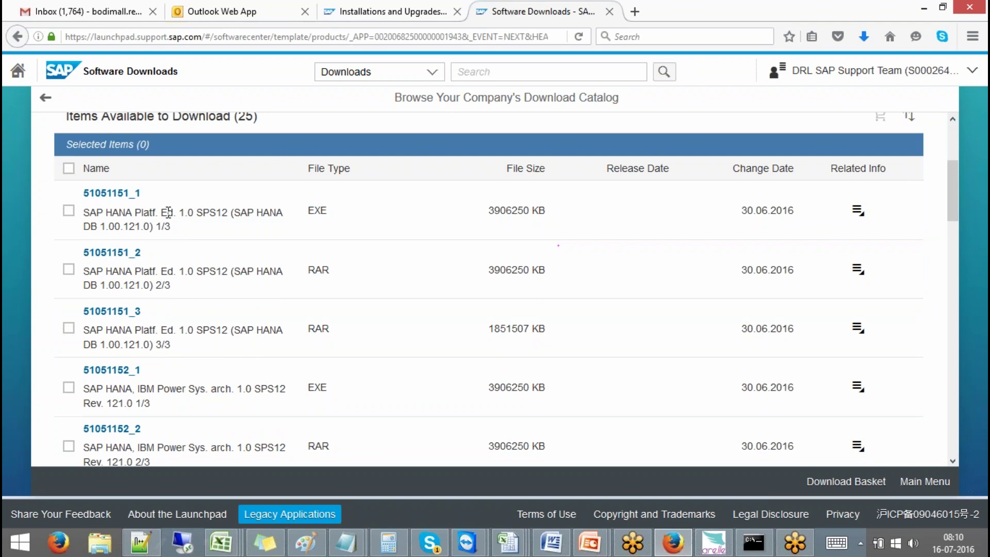
left_click(200, 212)
left_click(779, 166)
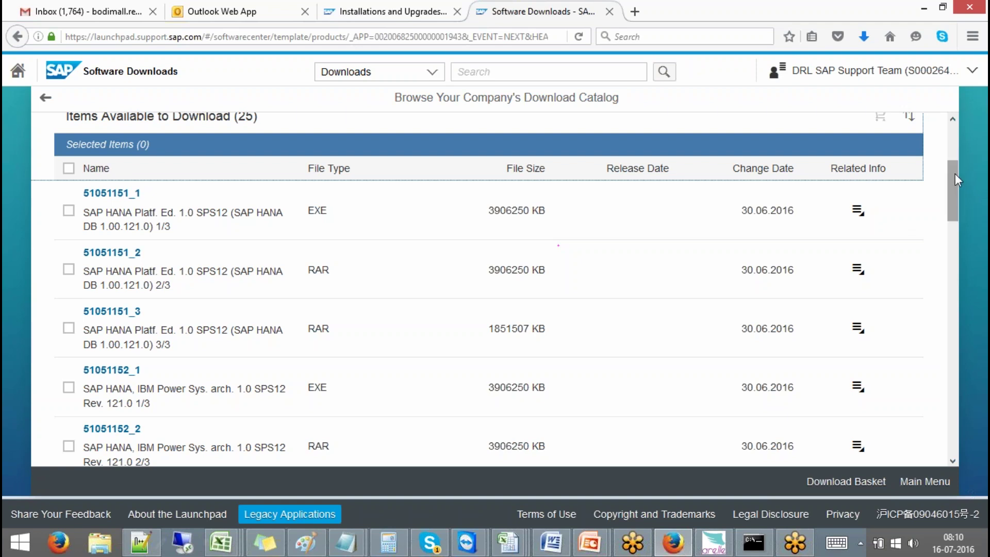
left_click_drag(956, 174, 947, 236)
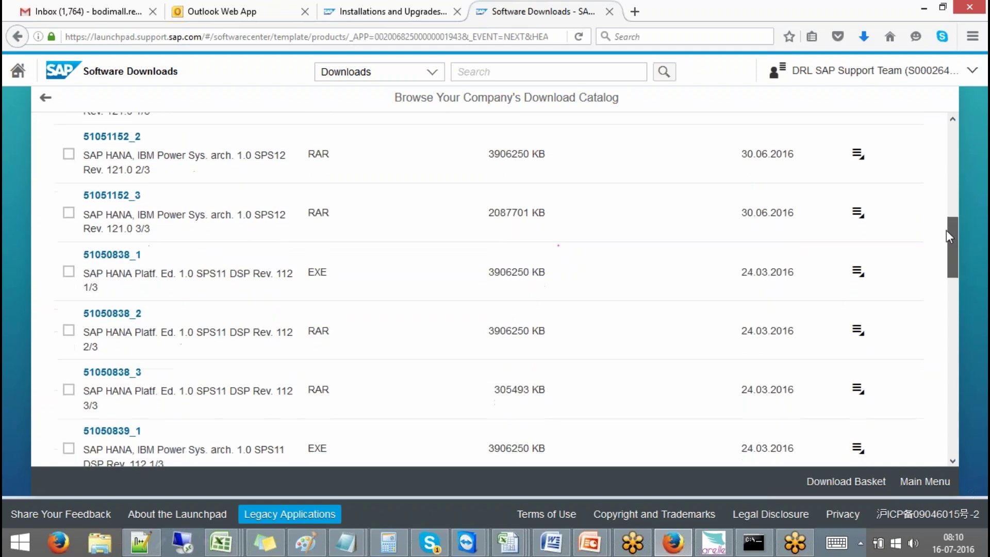
left_click_drag(947, 233, 942, 99)
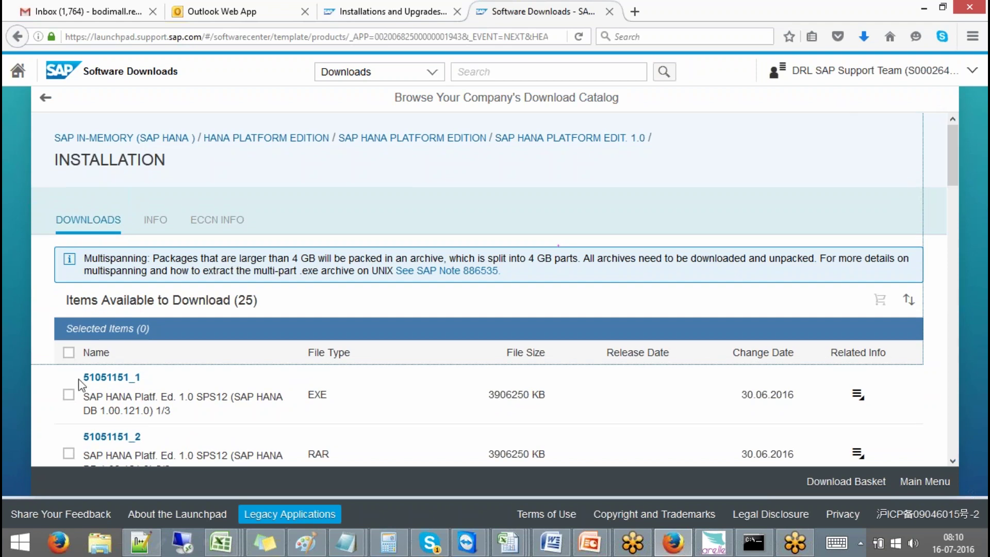
left_click_drag(102, 412, 151, 410)
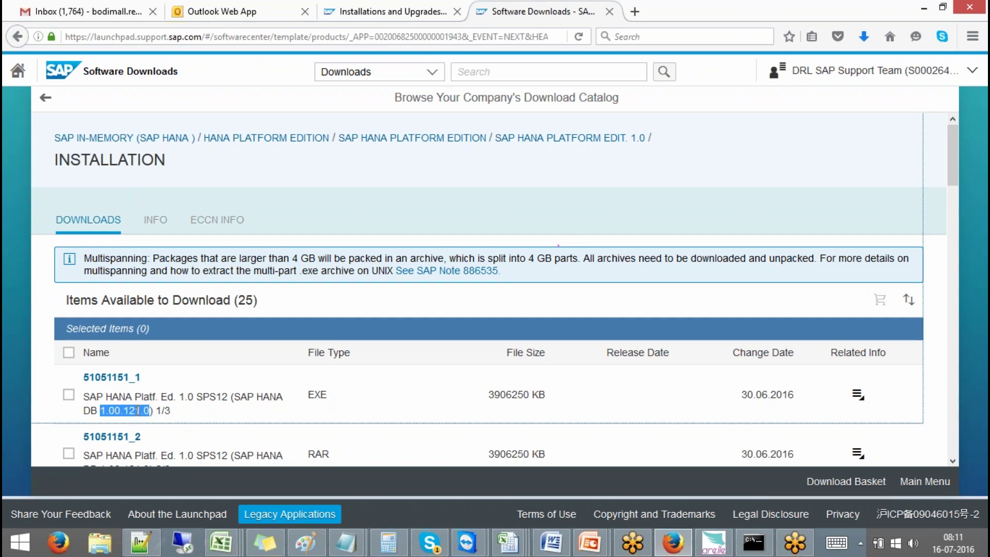
left_click(113, 411)
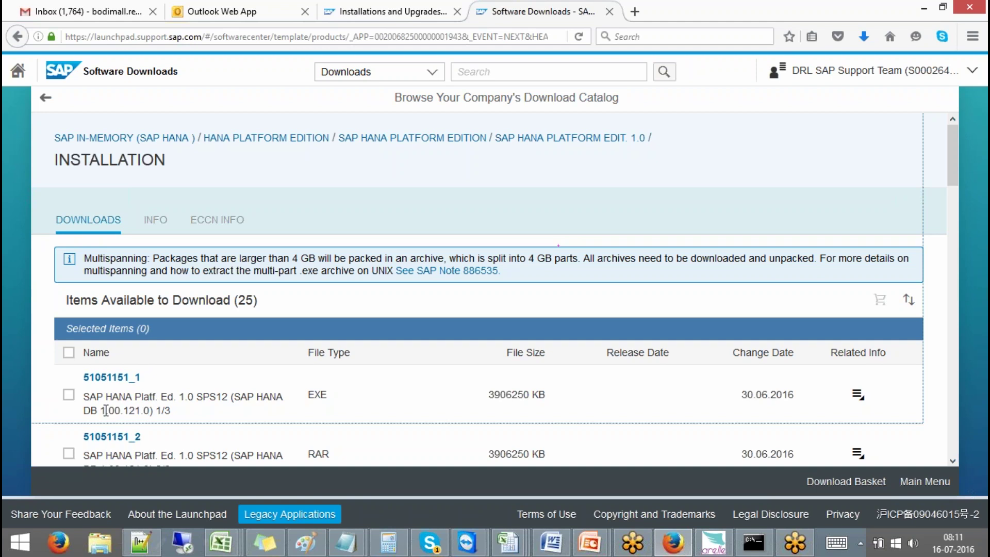
left_click_drag(124, 410, 141, 411)
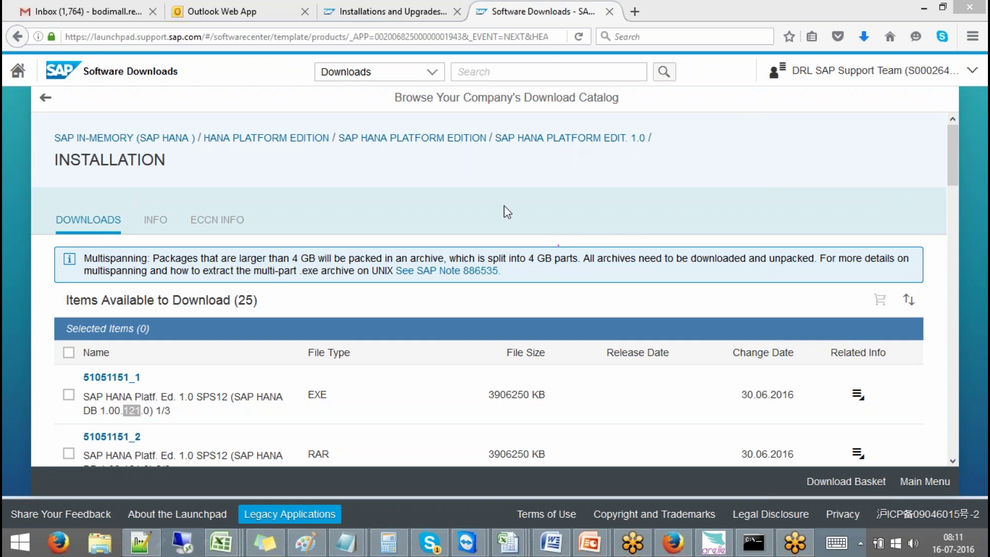
left_click(388, 309)
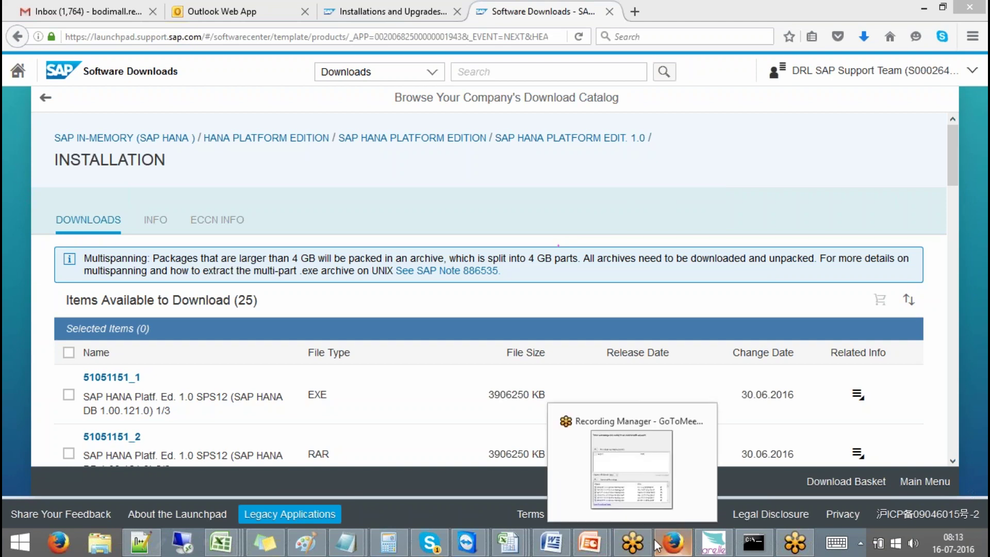
Bring up the remote SAP HANA Studio session and switch to SQL Console 9
mouse_move(466, 546)
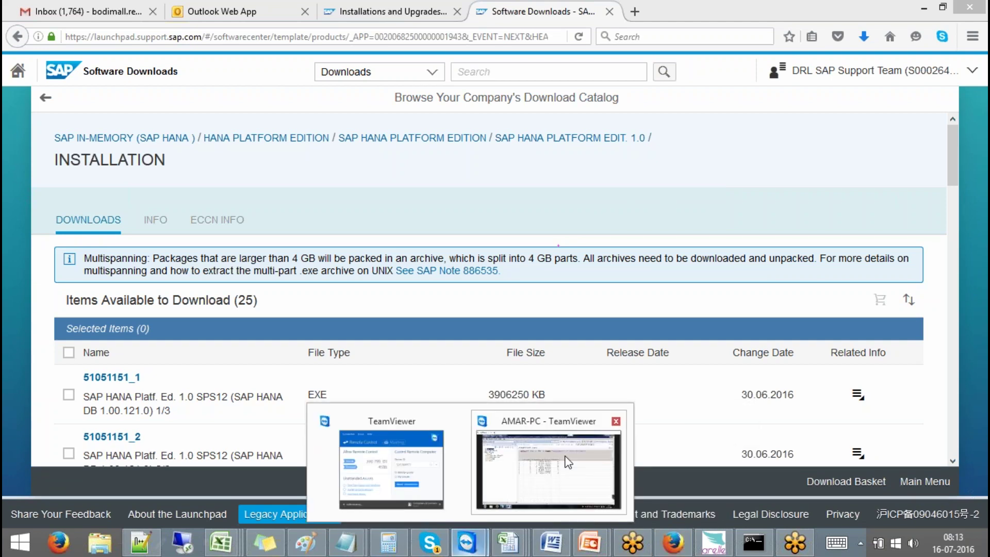
left_click(568, 463)
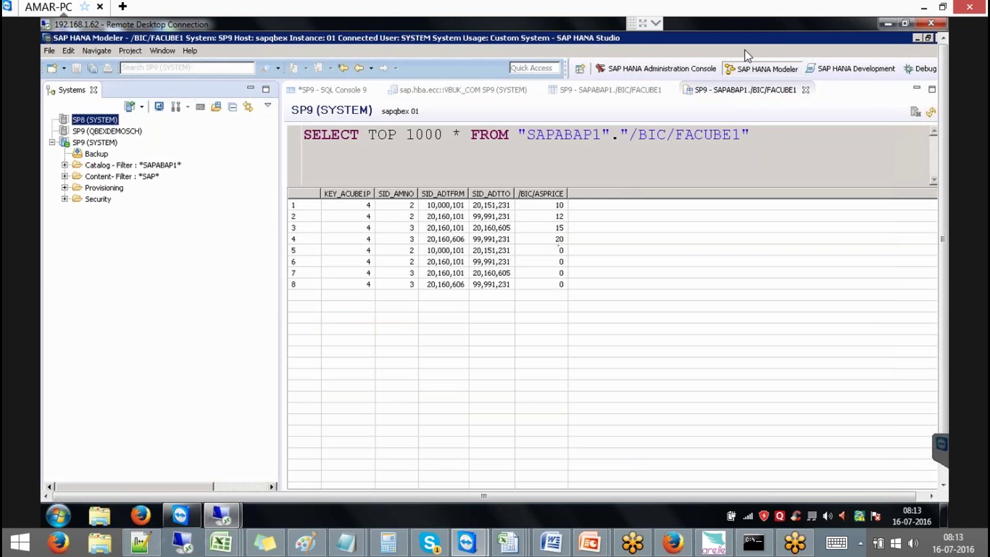
left_click(337, 88)
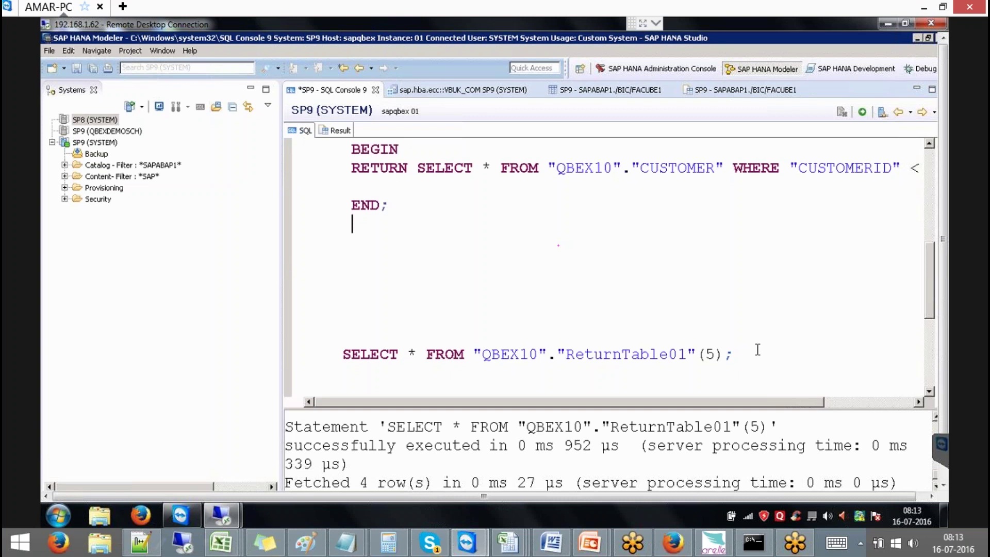
Select the SELECT on ReturnTable01(5) and visualize its plan in the PlanViz perspective
left_click_drag(743, 354, 352, 337)
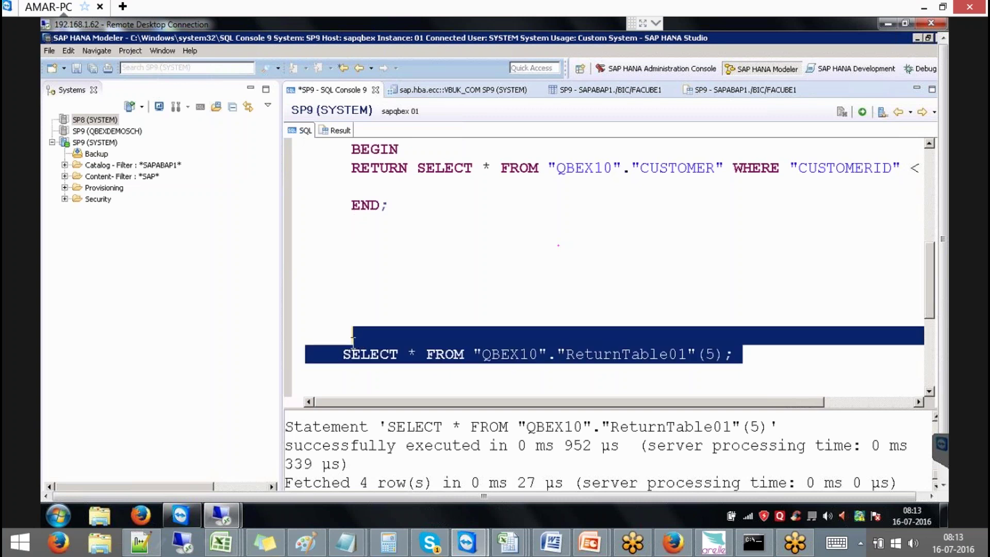
right_click(416, 342)
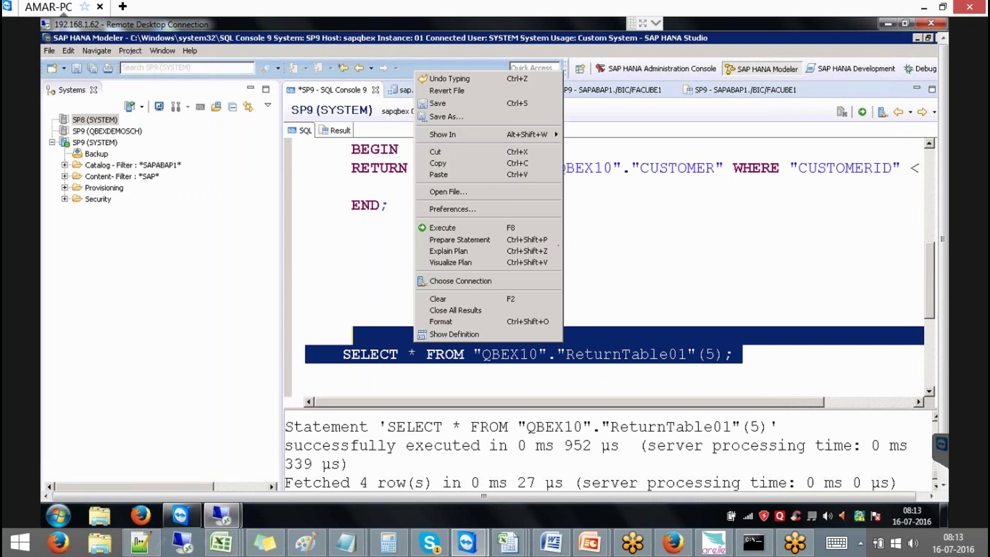
left_click(463, 262)
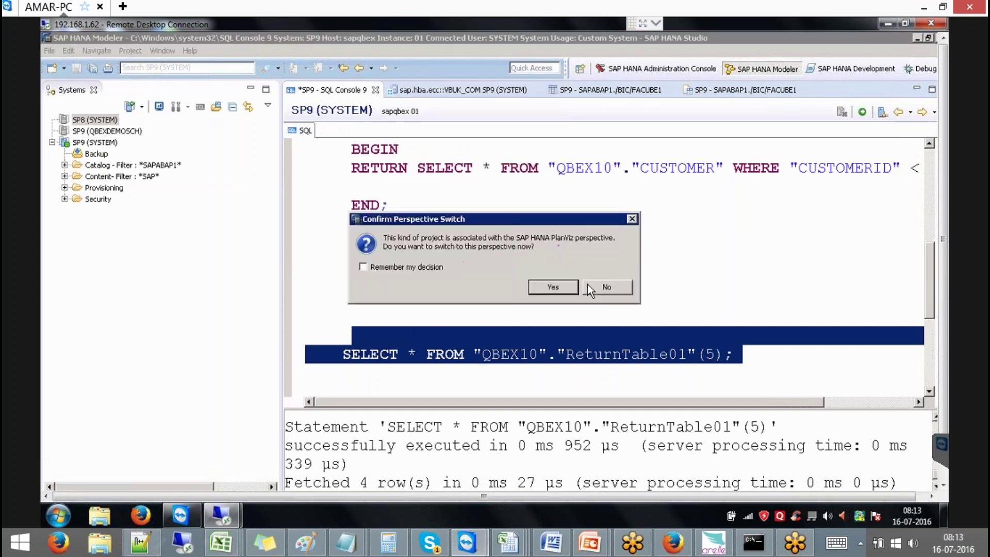
left_click(562, 290)
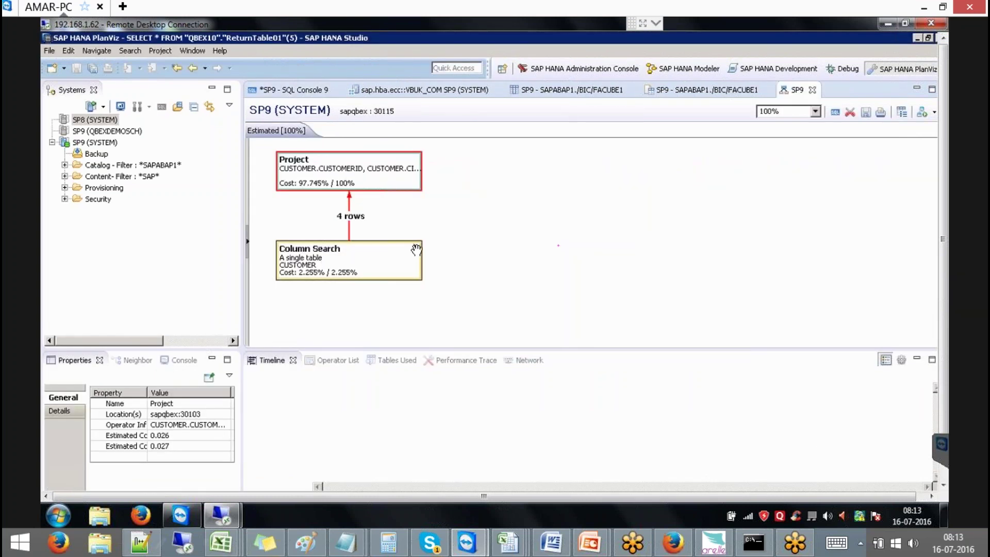
Expand Column Search to inspect its Column Table and Project nodes, then Execute (Display Results)
double_click(416, 249)
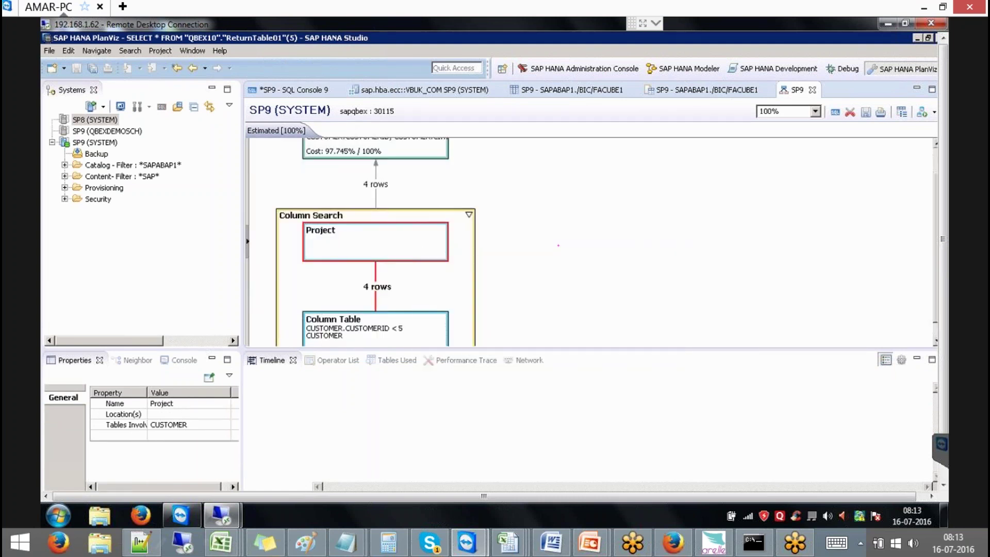
left_click(383, 329)
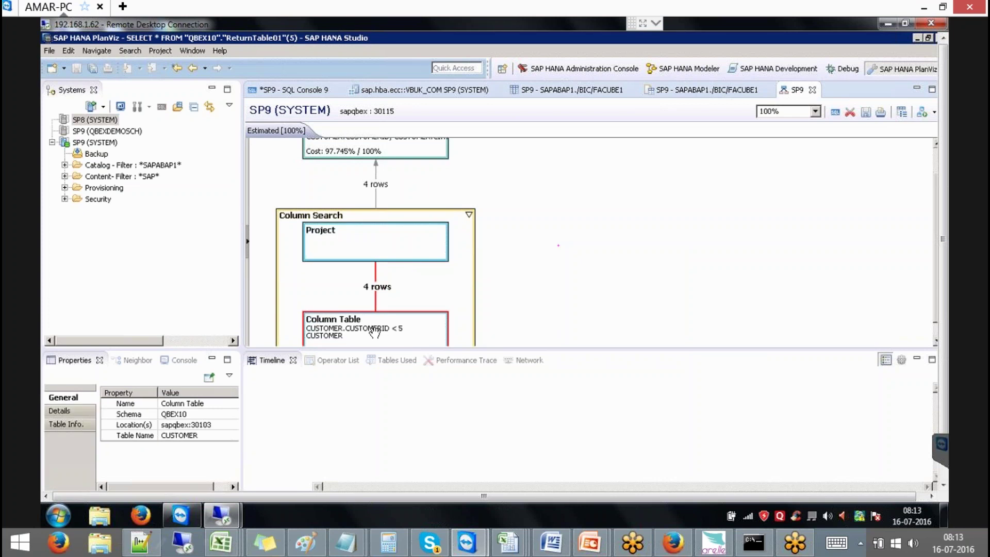
left_click(447, 216)
right_click(449, 215)
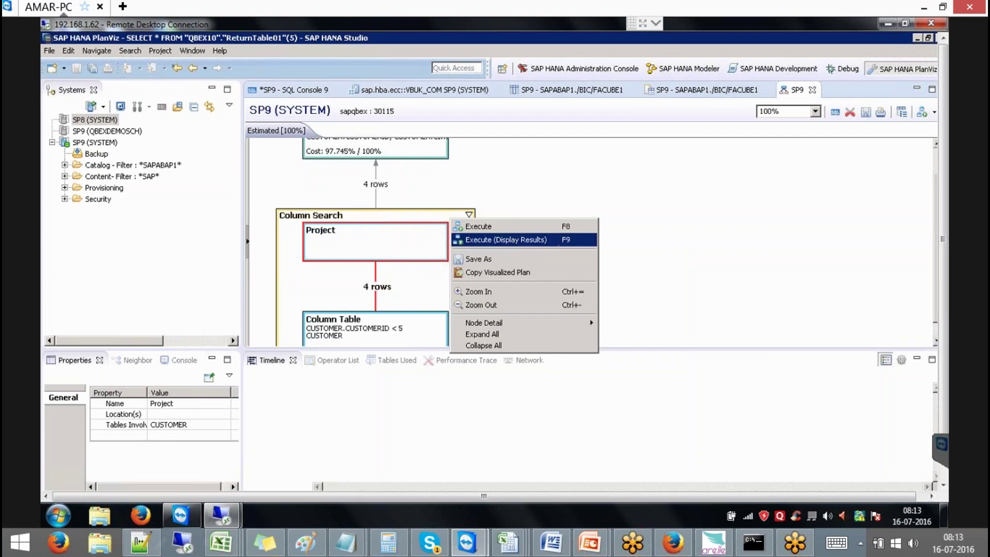
left_click(510, 239)
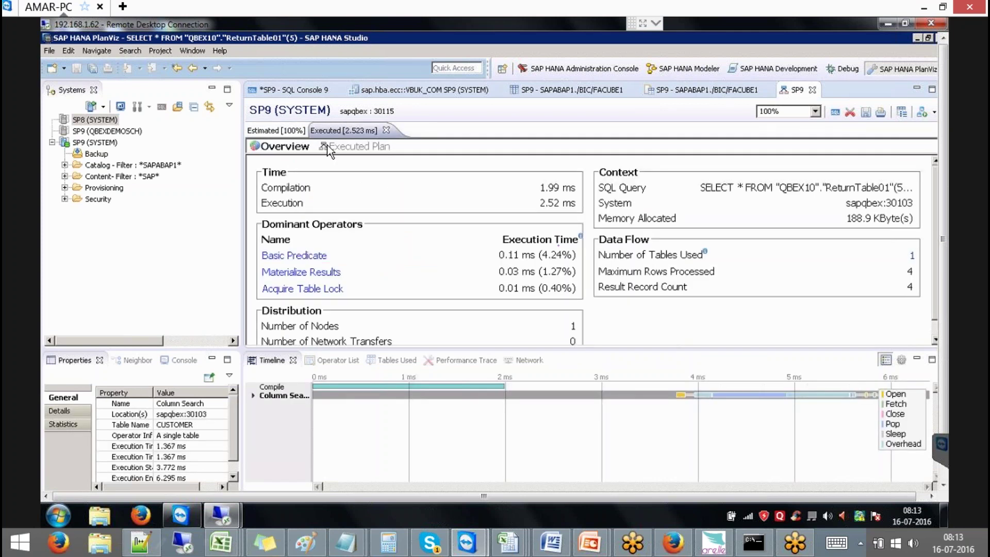
Open the Executed Plan, hide the result table, and expand Column Search and Search Table
left_click(354, 144)
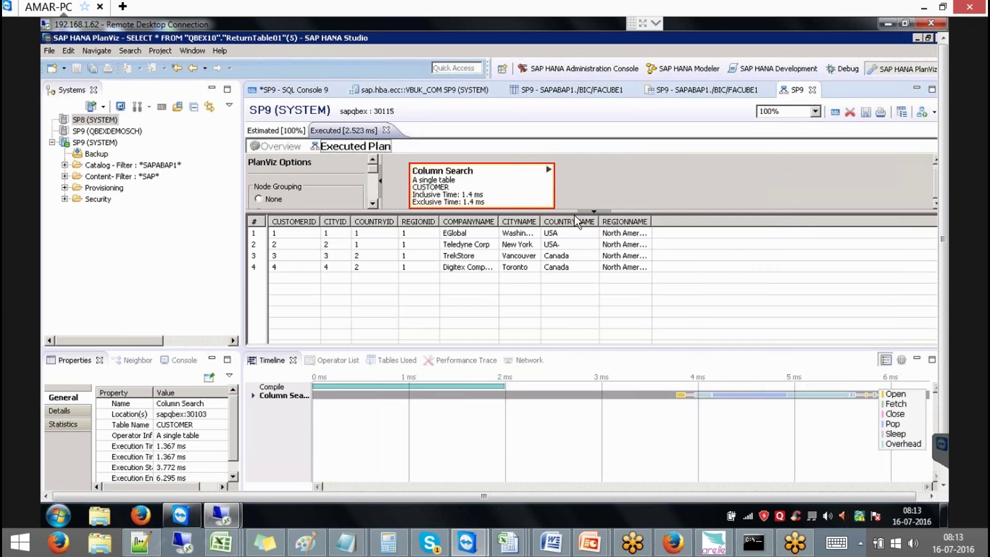
left_click(594, 211)
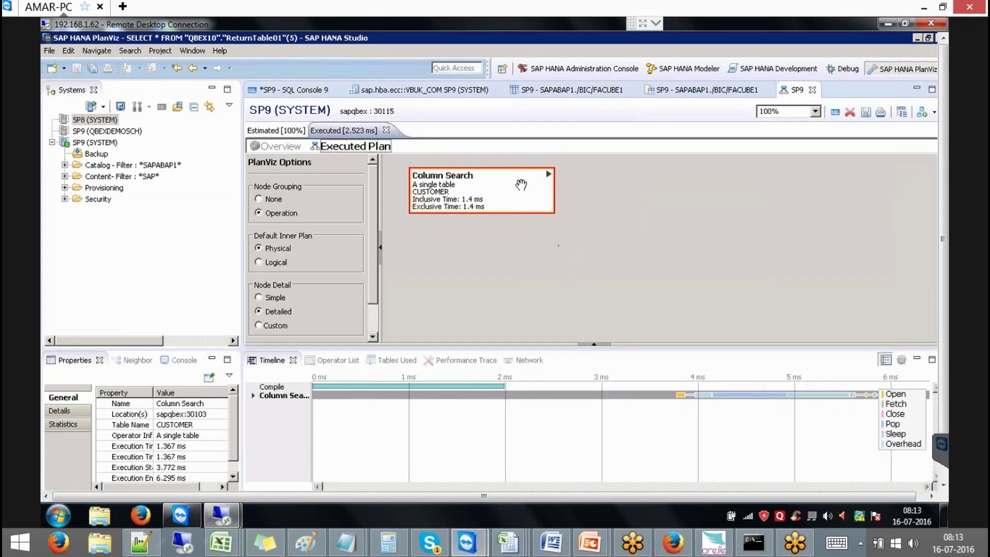
left_click(551, 172)
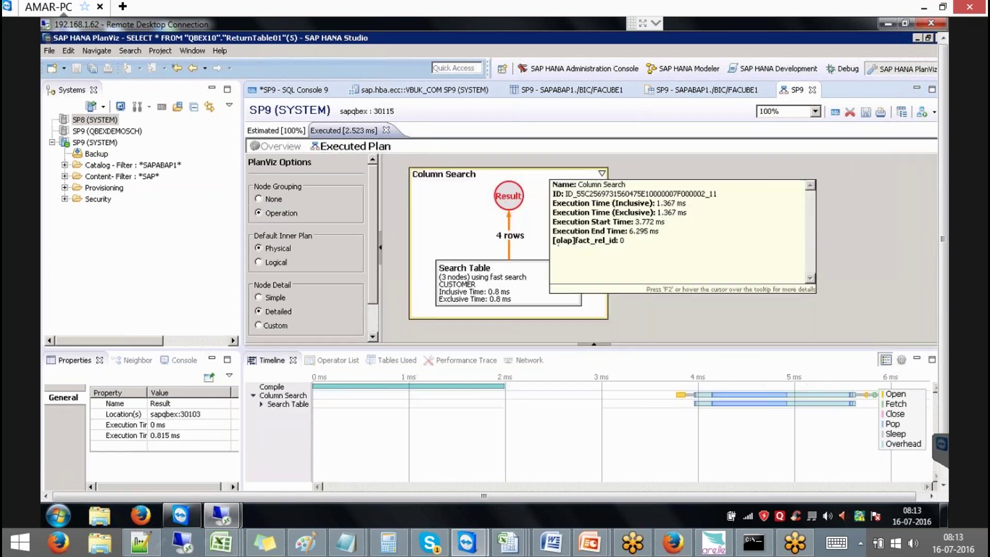
left_click(575, 266)
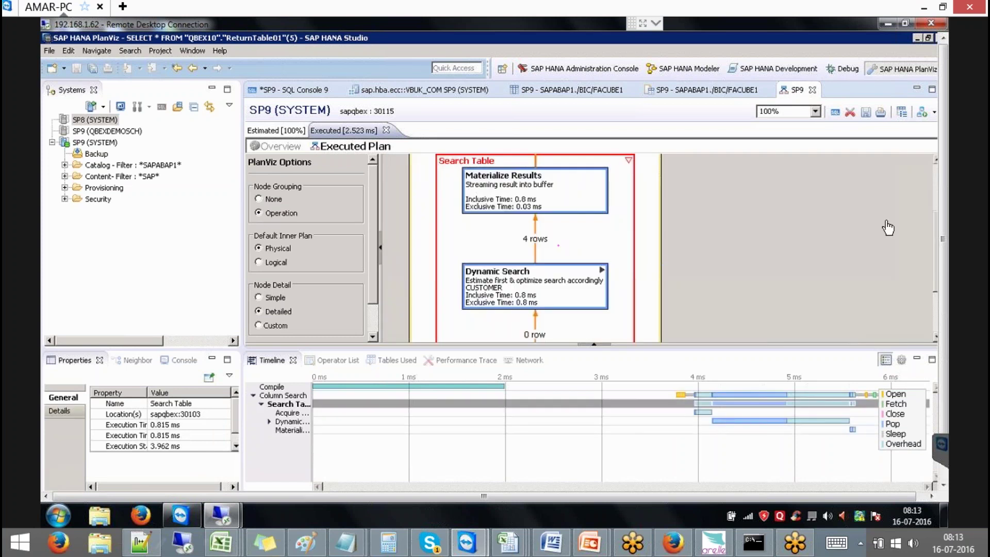
left_click_drag(937, 222, 944, 285)
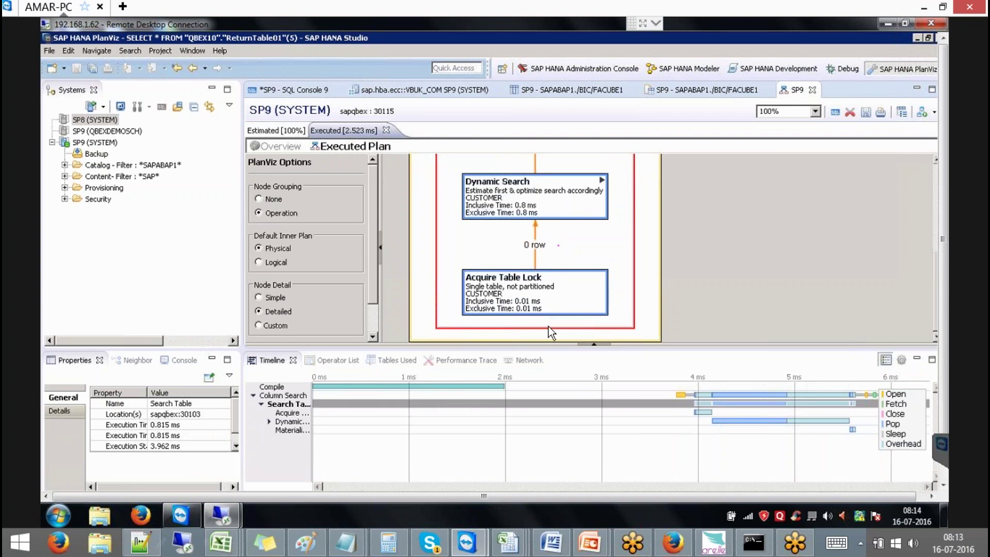
left_click(480, 311)
Expand Dynamic Search, Search On Delta 1 and Search On Table in the widened Timeline tree
left_click(269, 422)
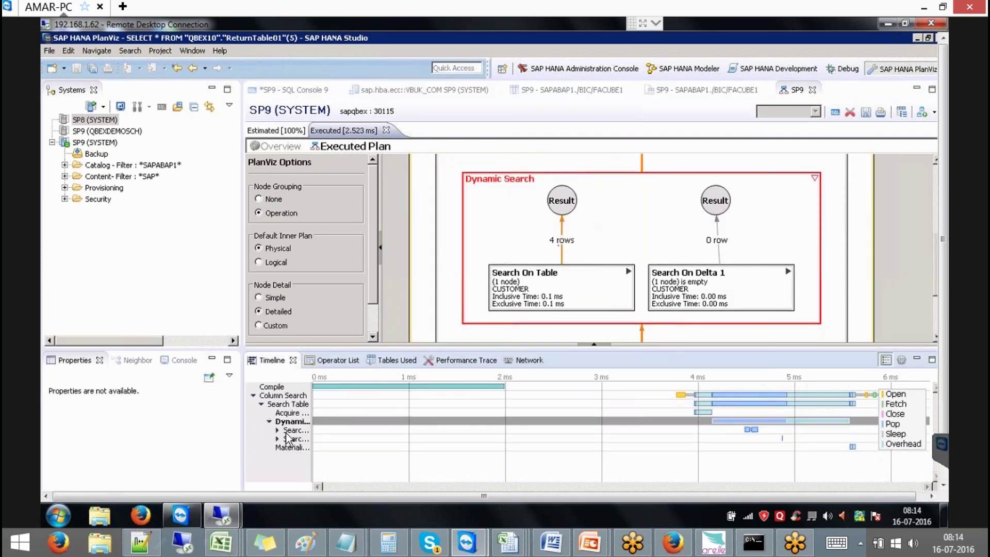
left_click(276, 439)
left_click_drag(308, 394, 407, 394)
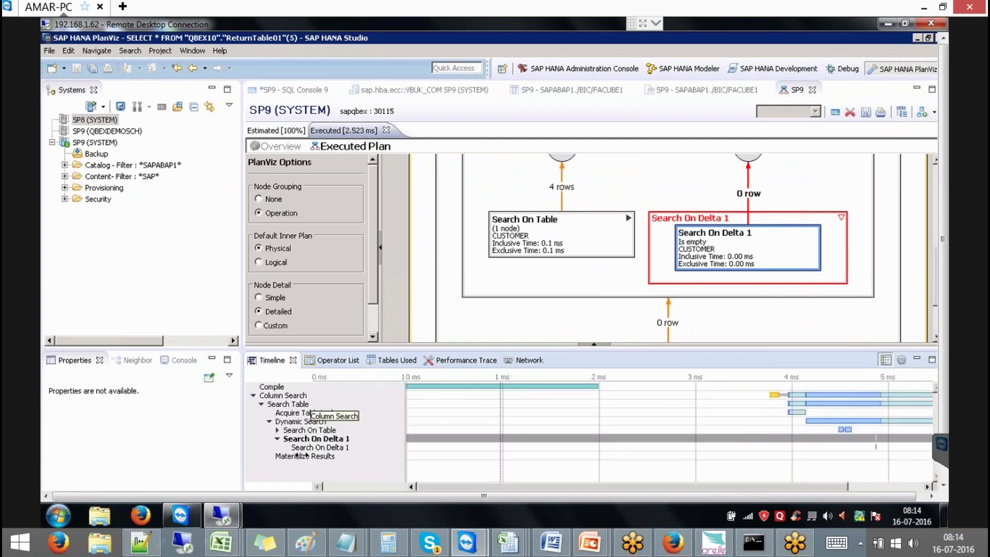
left_click(278, 431)
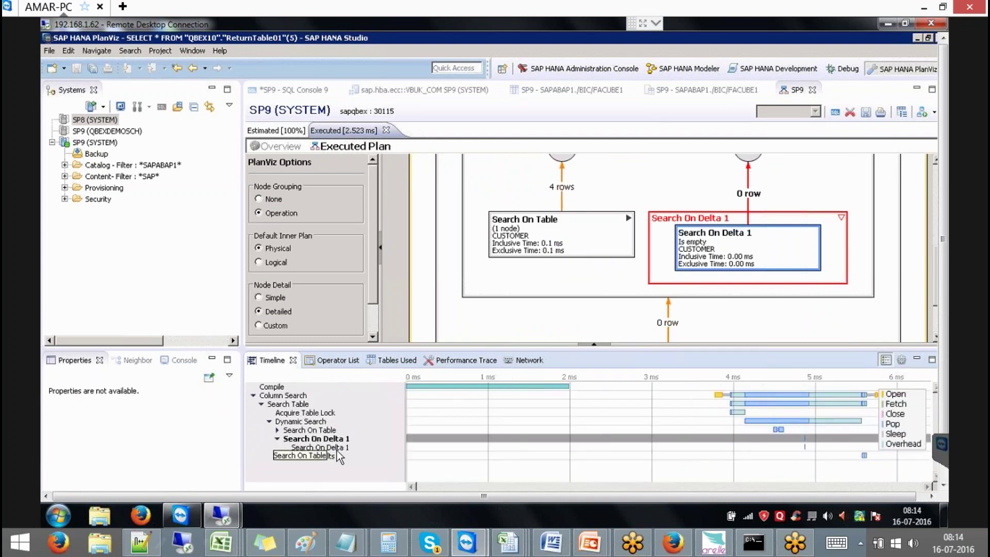
left_click(281, 414)
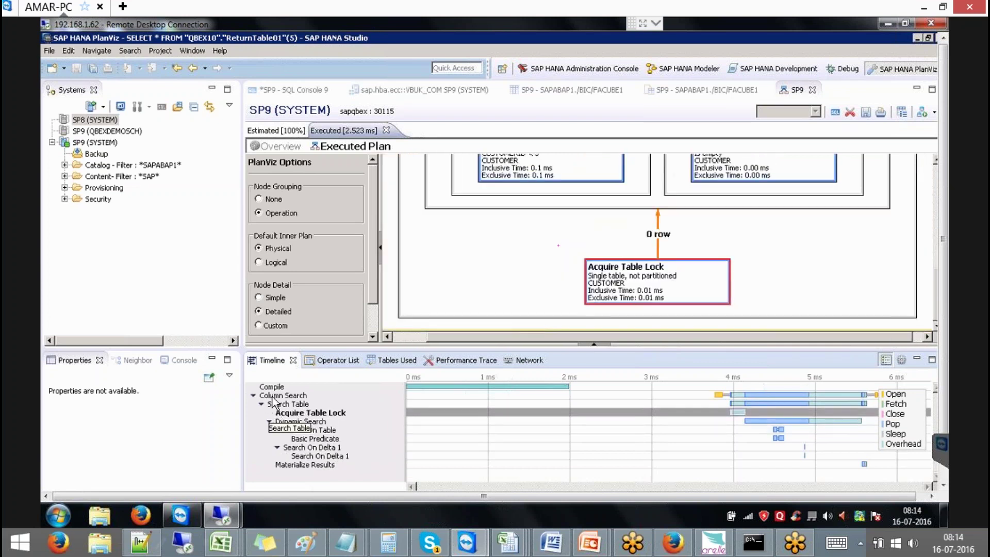